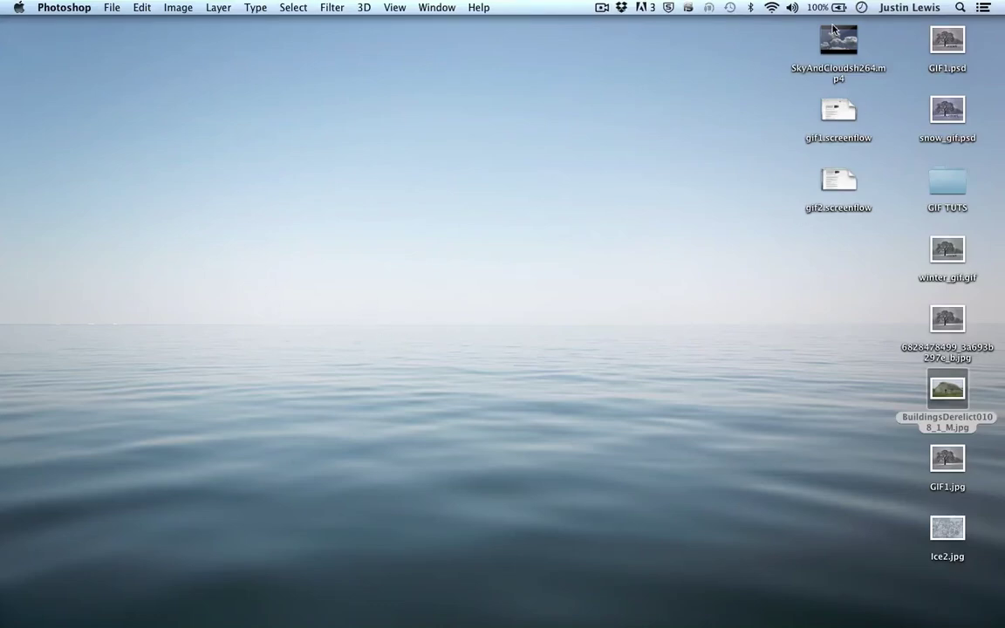
- Preview the SkyAndCloudsh264.mp4 cloud clip in Finder with Quick Look
{"action": "left_click", "coordinate": [831, 52]}
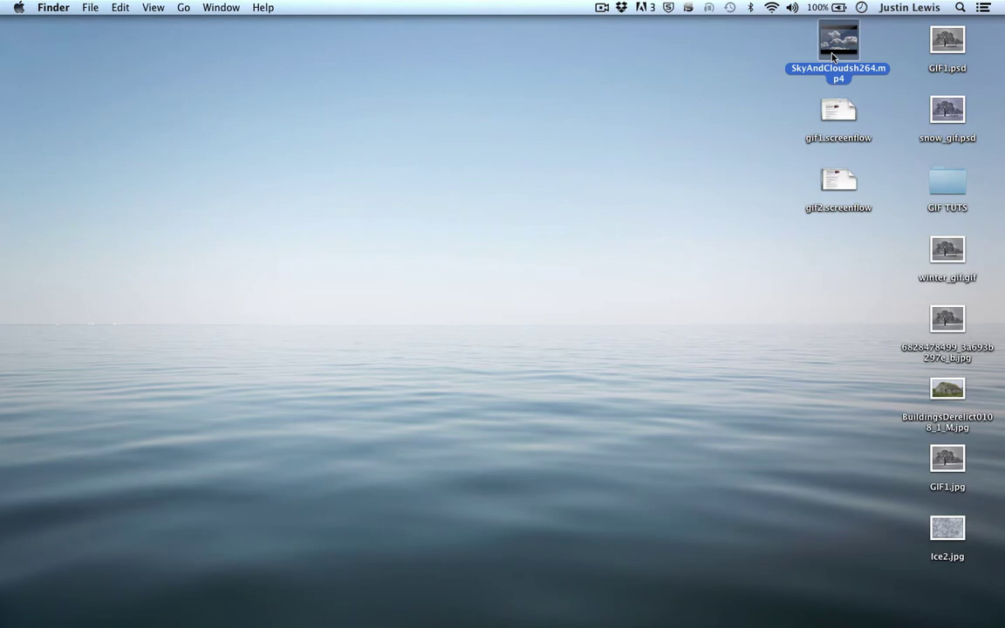
{"action": "key", "text": "space"}
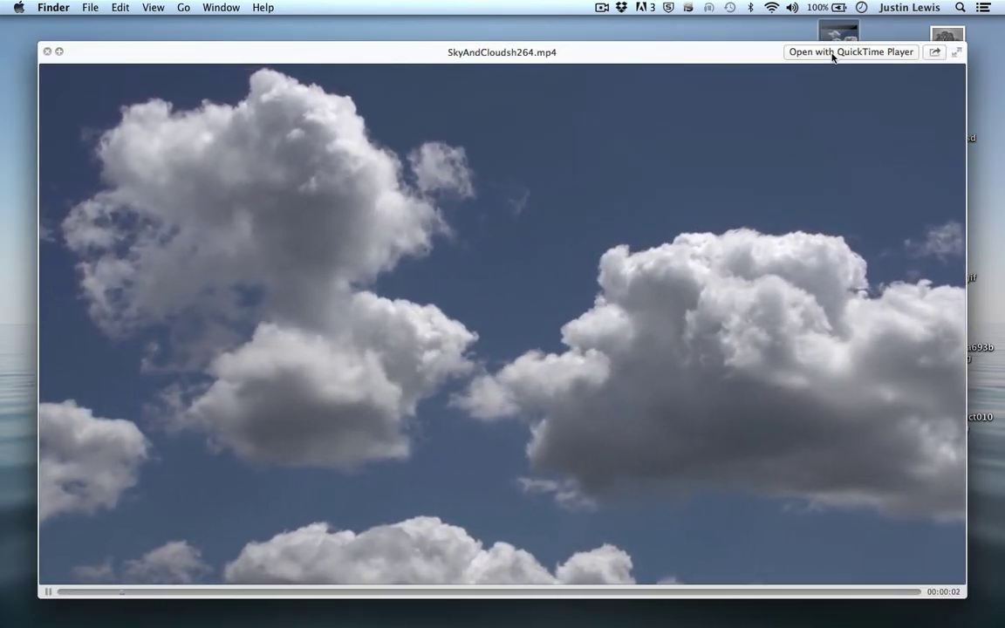
{"action": "key", "text": "space"}
{"action": "left_click", "coordinate": [478, 317]}
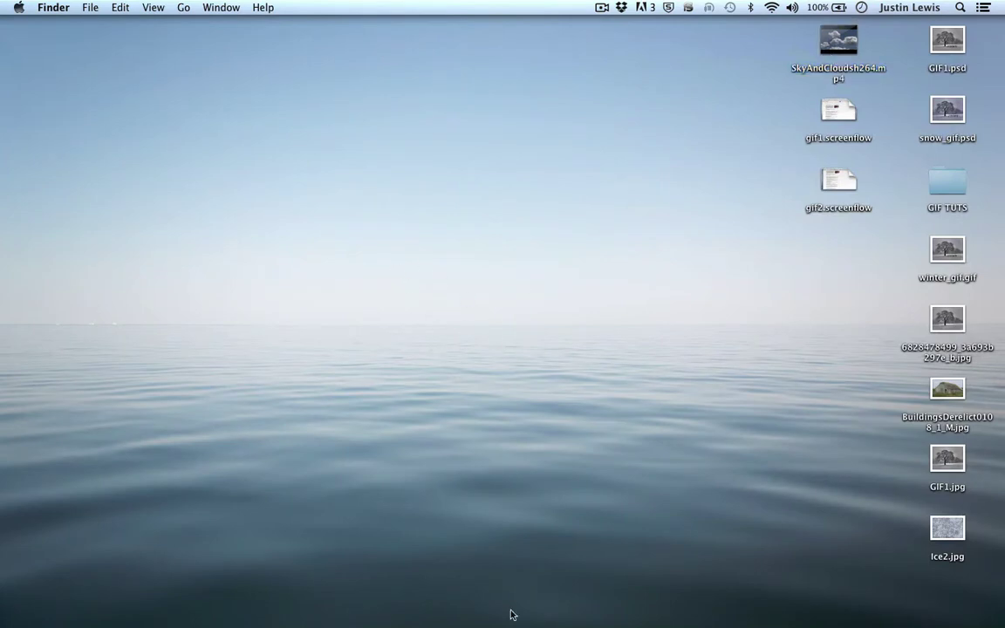
- In Photoshop, start Import Video Frames to Layers with SkyAndCloudsh264.mp4
{"action": "left_click", "coordinate": [552, 615]}
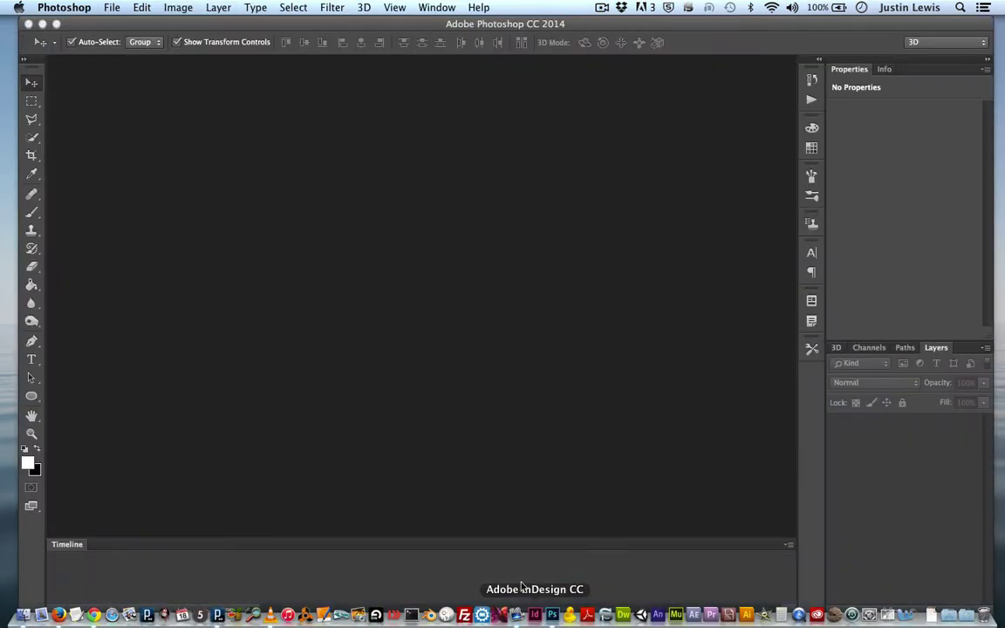
{"action": "left_click", "coordinate": [112, 7]}
{"action": "mouse_move", "coordinate": [155, 299]}
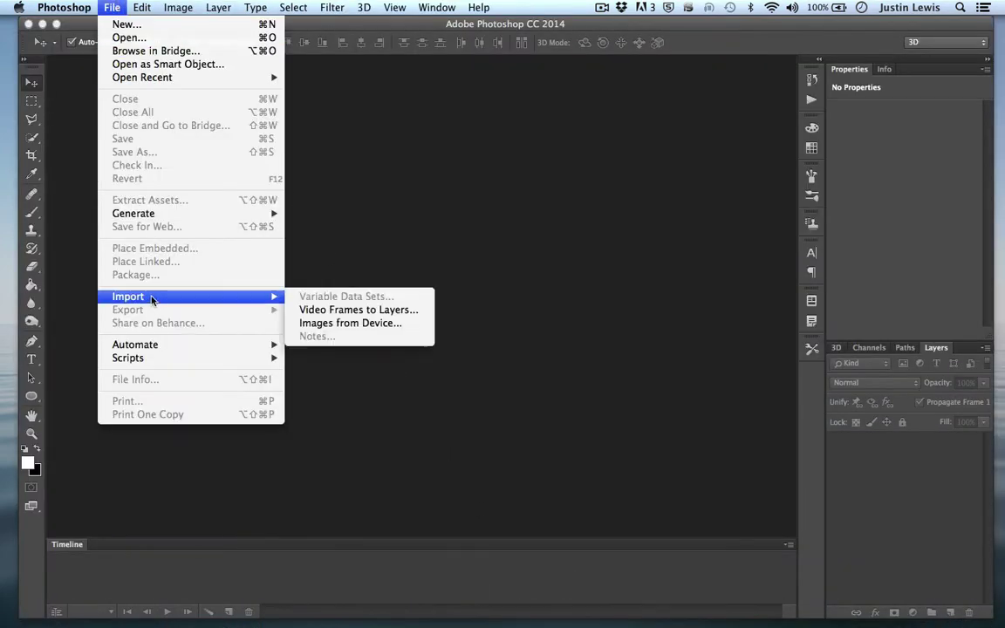
{"action": "left_click", "coordinate": [320, 310]}
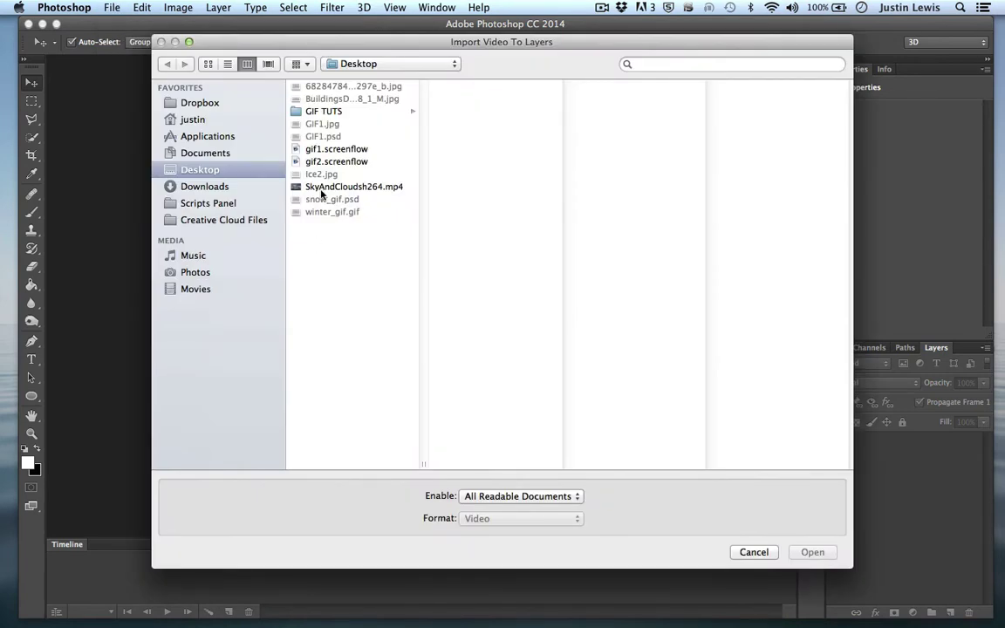
{"action": "left_click", "coordinate": [321, 189]}
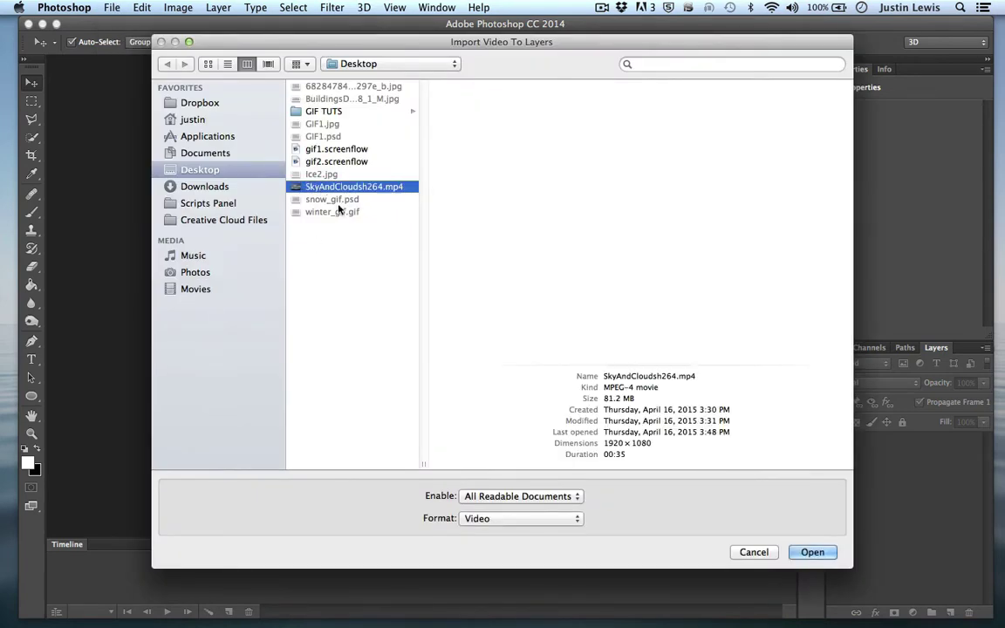
{"action": "left_click", "coordinate": [797, 553]}
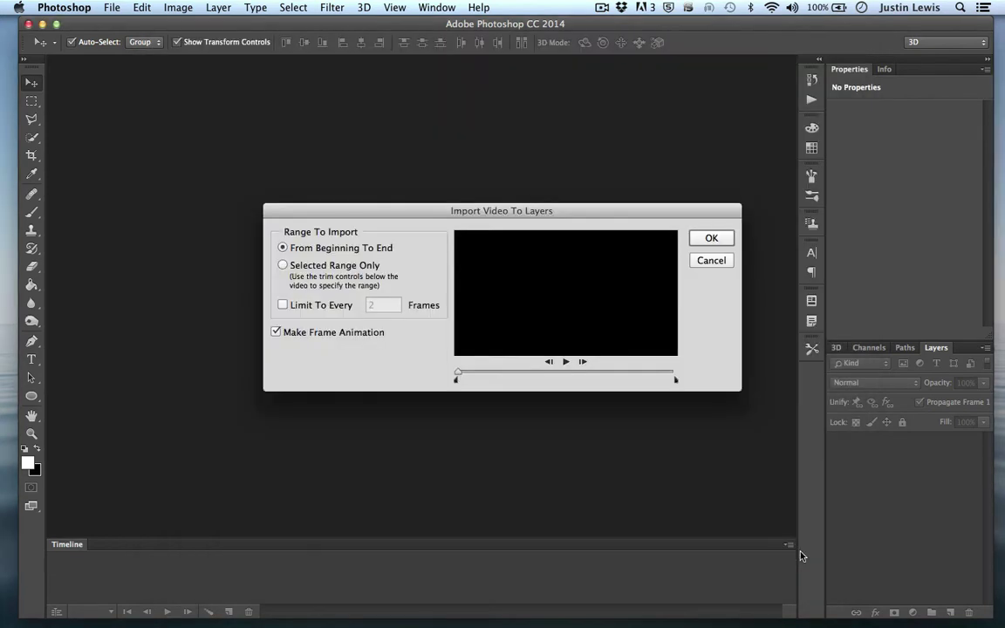
- Limit the import to every 9 frames, trim the clip range, and confirm
{"action": "left_click", "coordinate": [282, 305]}
{"action": "double_click", "coordinate": [381, 304]}
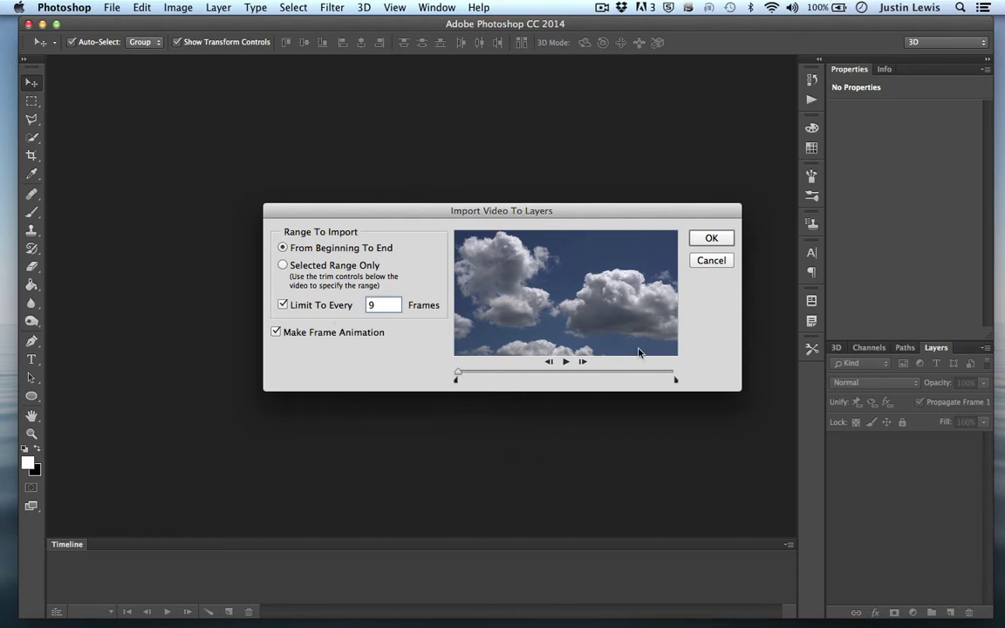
{"action": "left_click_drag", "start_coordinate": [674, 381], "coordinate": [516, 381]}
{"action": "left_click", "coordinate": [713, 238]}
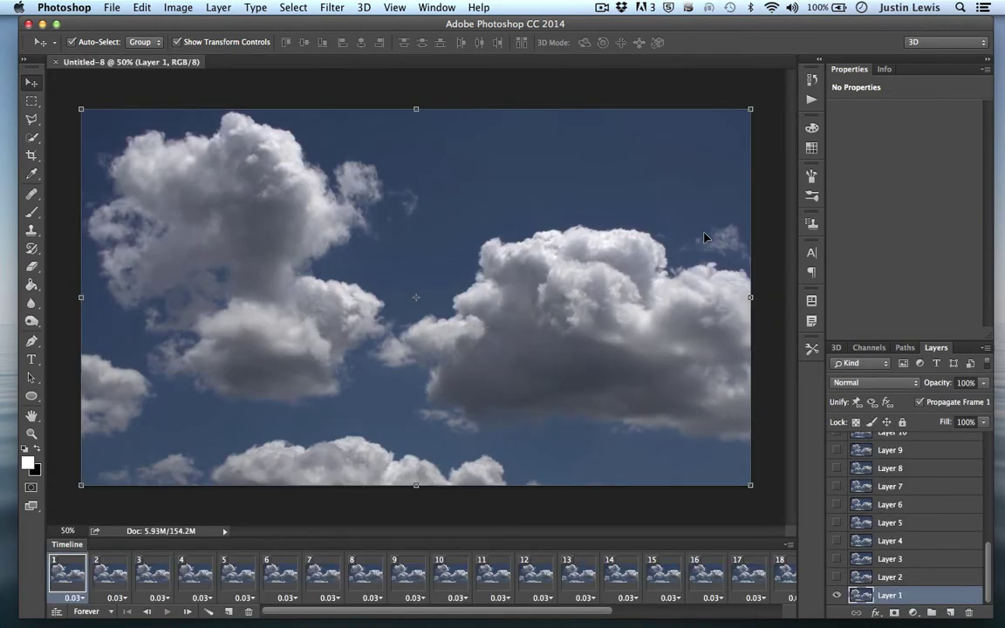
- Play and stop the cloud animation twice, rewind to frame 1, and move Photoshop aside
{"action": "left_click", "coordinate": [167, 611]}
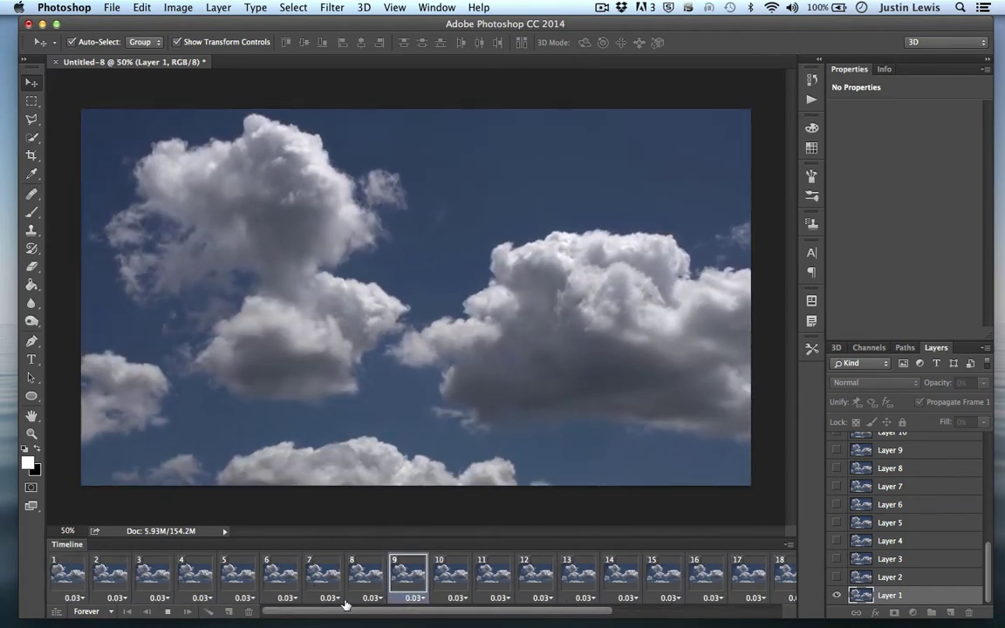
{"action": "key", "text": "space"}
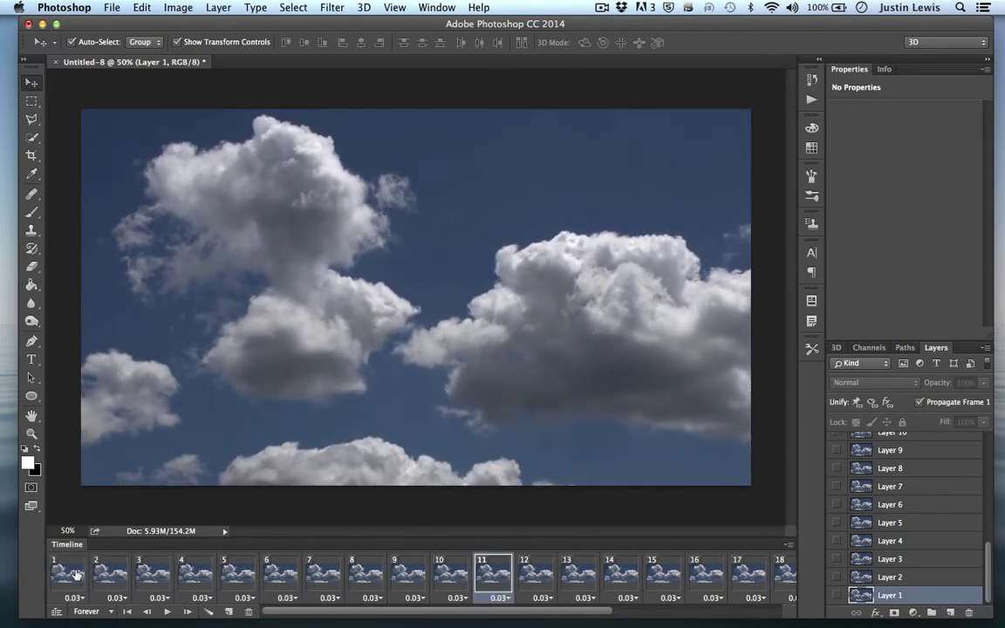
{"action": "key", "text": "Home"}
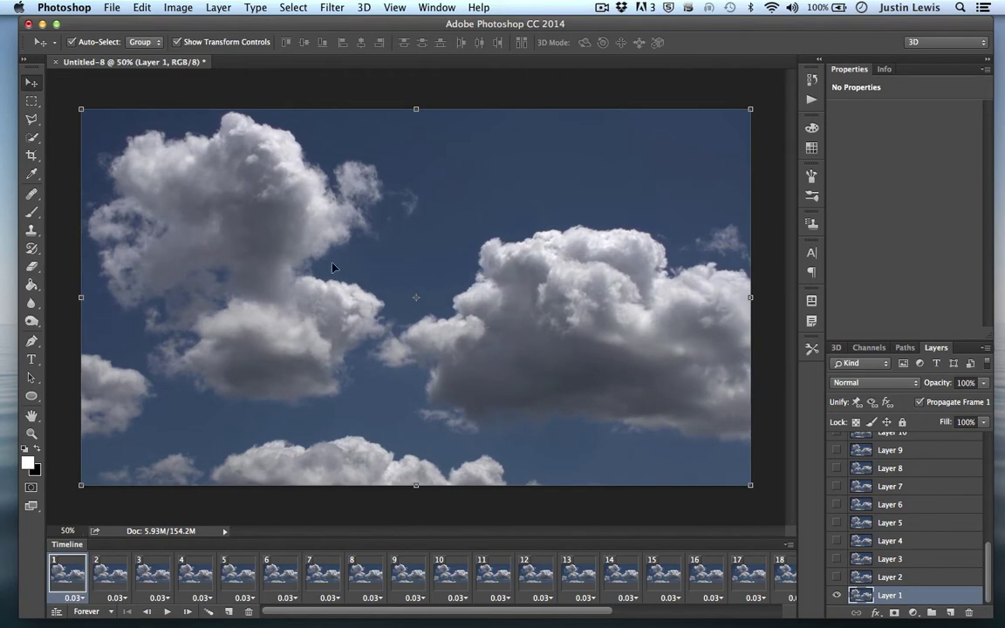
{"action": "left_click", "coordinate": [167, 611]}
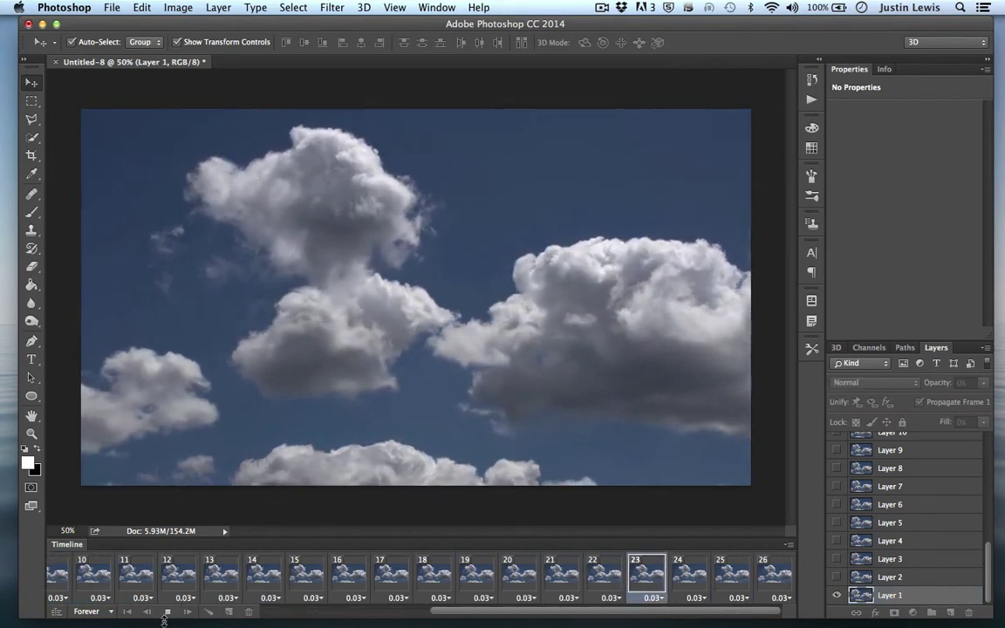
{"action": "left_click", "coordinate": [167, 612]}
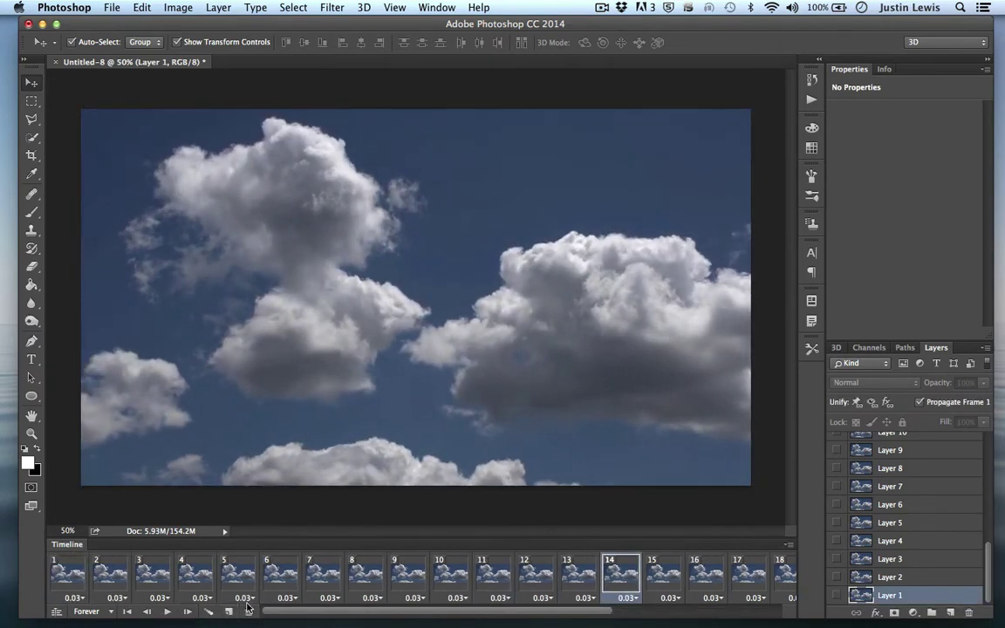
{"action": "left_click", "coordinate": [70, 574]}
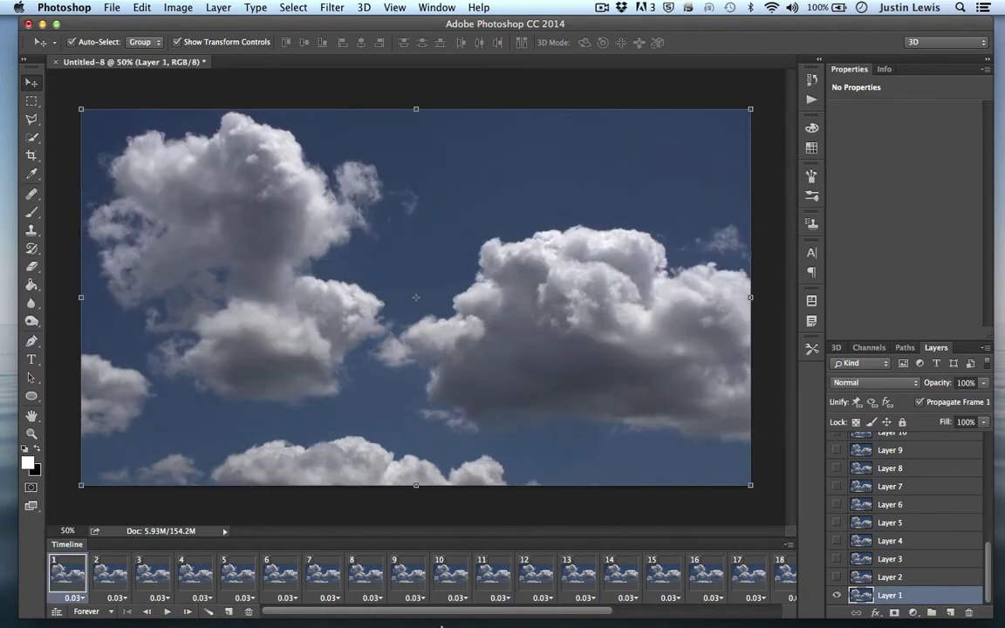
{"action": "left_click_drag", "start_coordinate": [413, 618], "coordinate": [367, 617]}
{"action": "left_click_drag", "start_coordinate": [803, 23], "coordinate": [686, 23]}
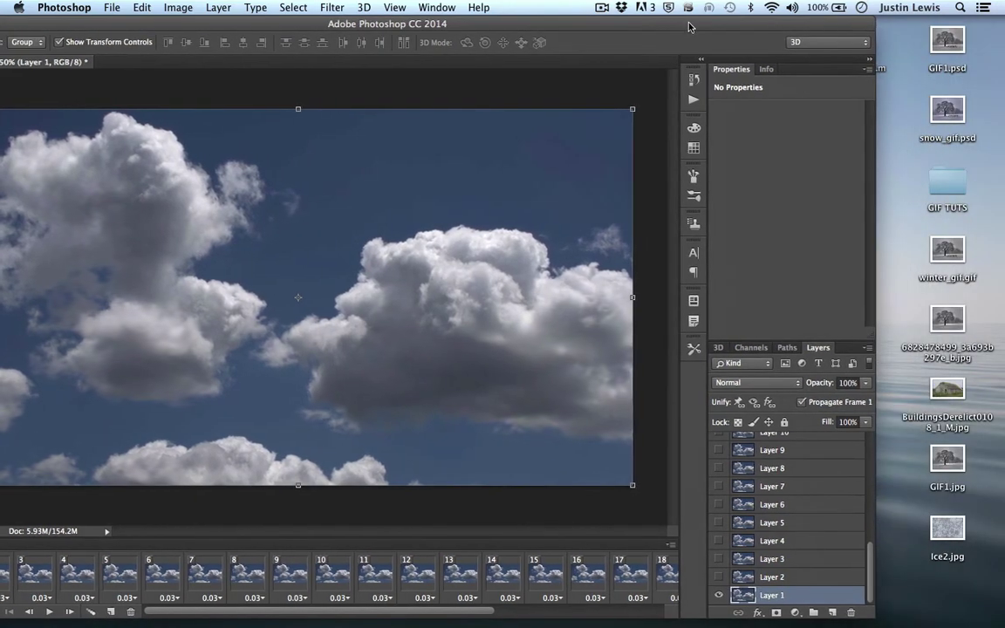
- Select the derelict building photo on the desktop and restore the Photoshop window
{"action": "left_click", "coordinate": [947, 390]}
{"action": "left_click", "coordinate": [460, 31]}
{"action": "left_click_drag", "start_coordinate": [476, 31], "coordinate": [639, 25]}
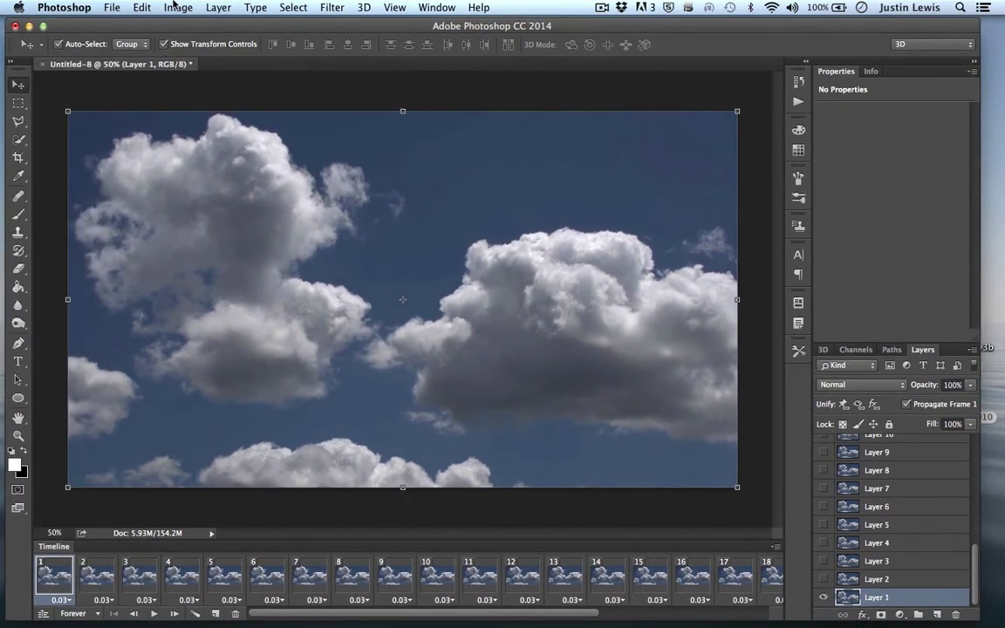
- Set the image width to 800 px in Image Size, giving 800 × 450
{"action": "left_click", "coordinate": [174, 7]}
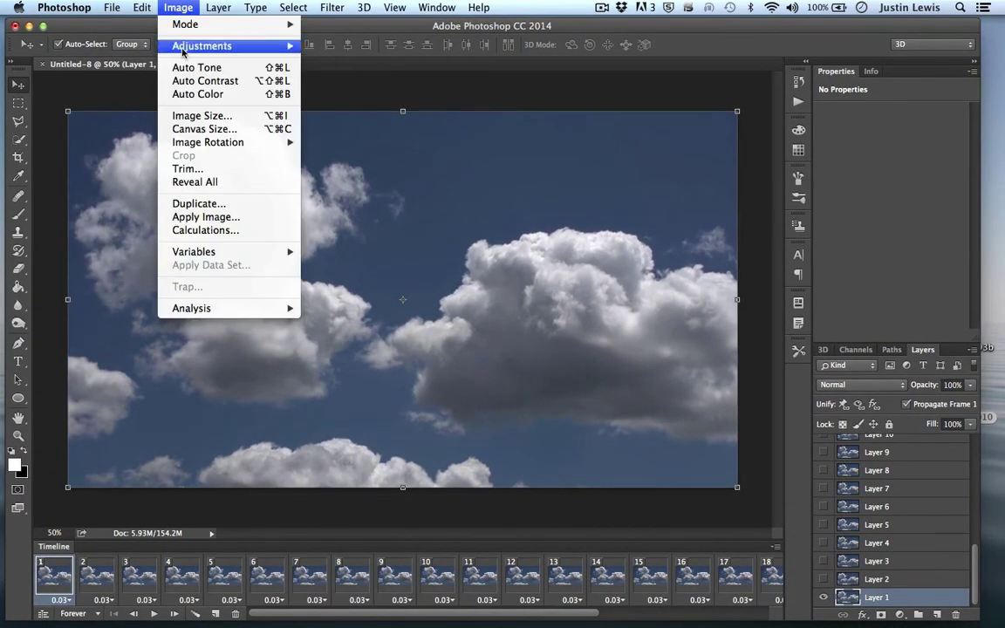
{"action": "left_click", "coordinate": [177, 114]}
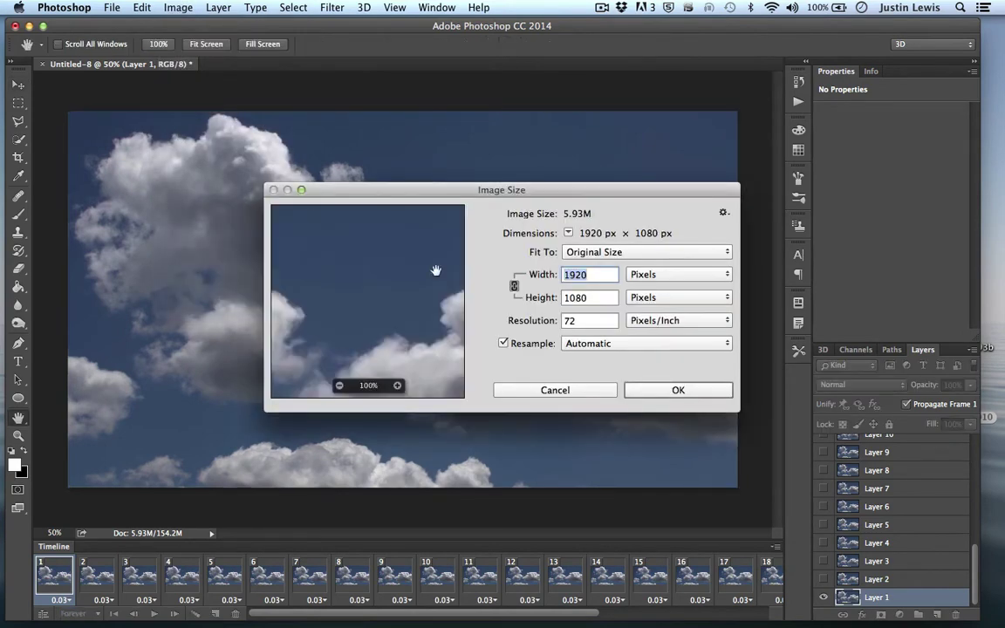
{"action": "type", "text": "800"}
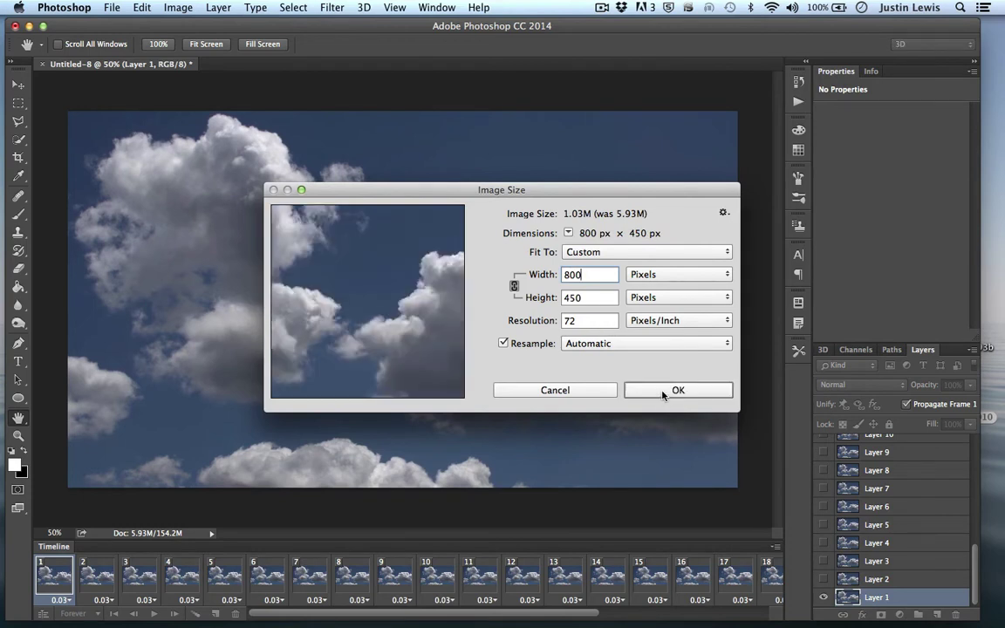
{"action": "left_click", "coordinate": [668, 393]}
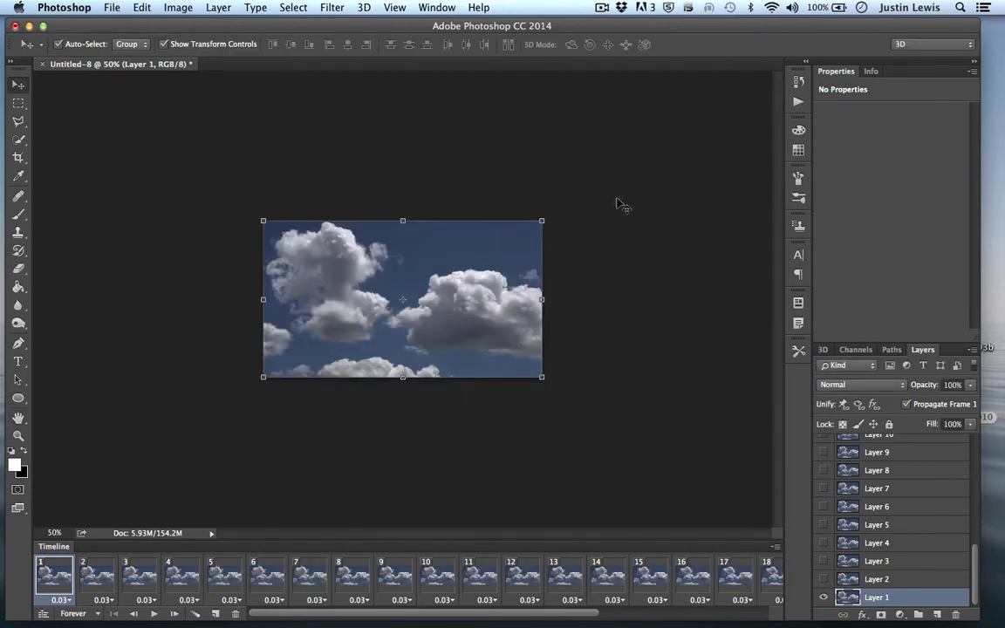
- Drag the building photo from the desktop into the document and commit the placement
{"action": "left_click_drag", "start_coordinate": [807, 25], "coordinate": [712, 23]}
{"action": "left_click_drag", "start_coordinate": [947, 388], "coordinate": [331, 298]}
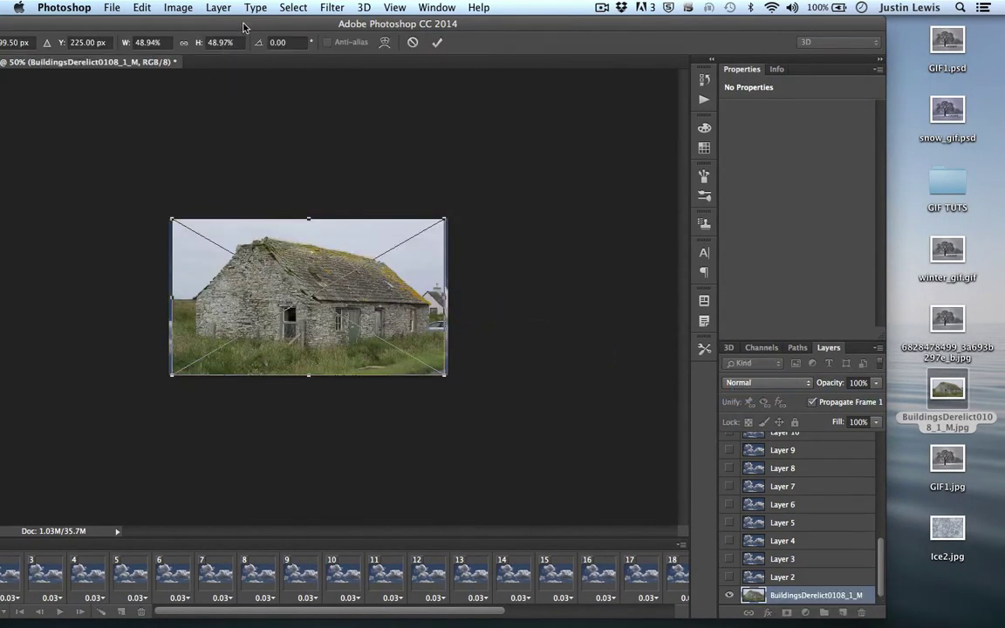
{"action": "left_click_drag", "start_coordinate": [269, 28], "coordinate": [473, 29]}
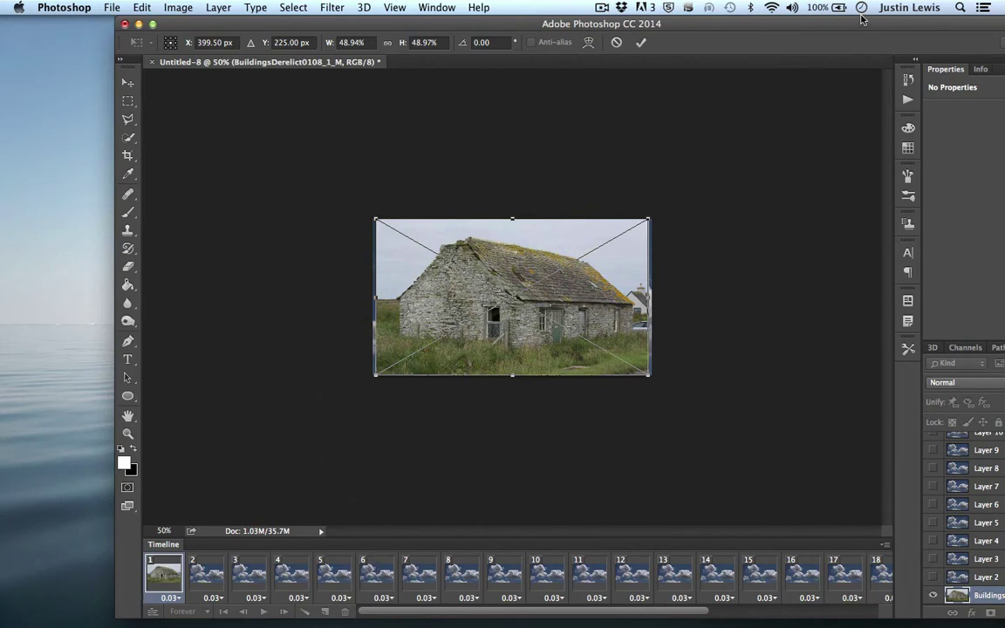
{"action": "left_click_drag", "start_coordinate": [861, 20], "coordinate": [794, 19]}
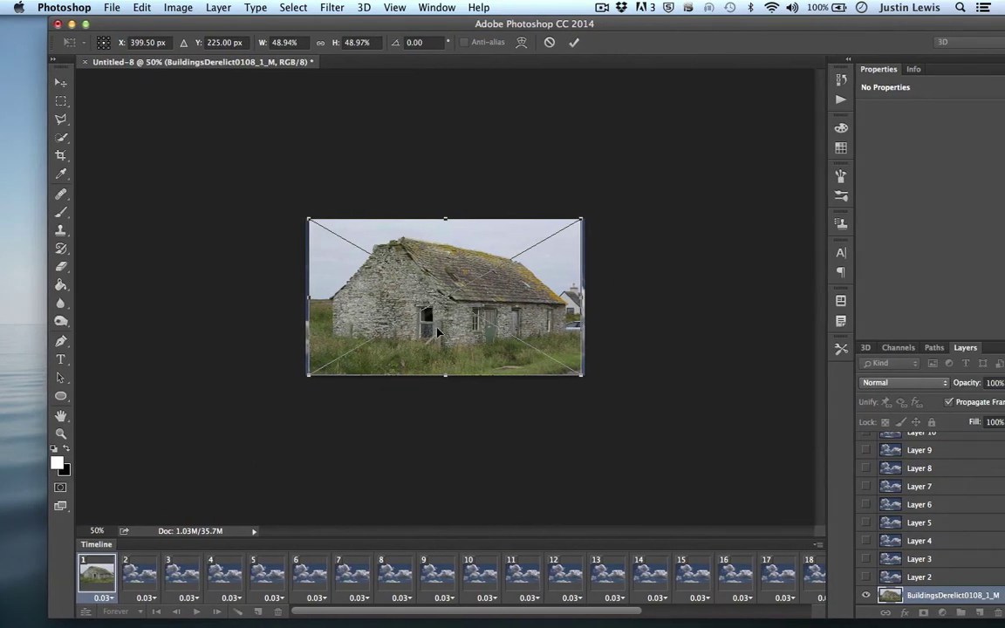
{"action": "key", "text": "Return"}
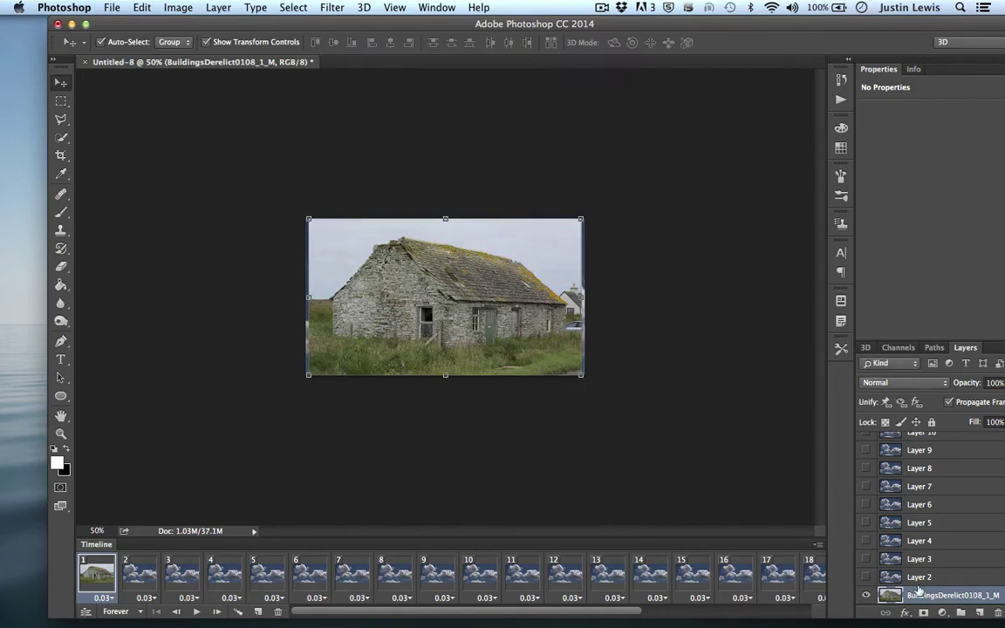
- Move the building layer above all cloud layers, then test a nudge and undo it
{"action": "left_click_drag", "start_coordinate": [951, 595], "coordinate": [930, 436]}
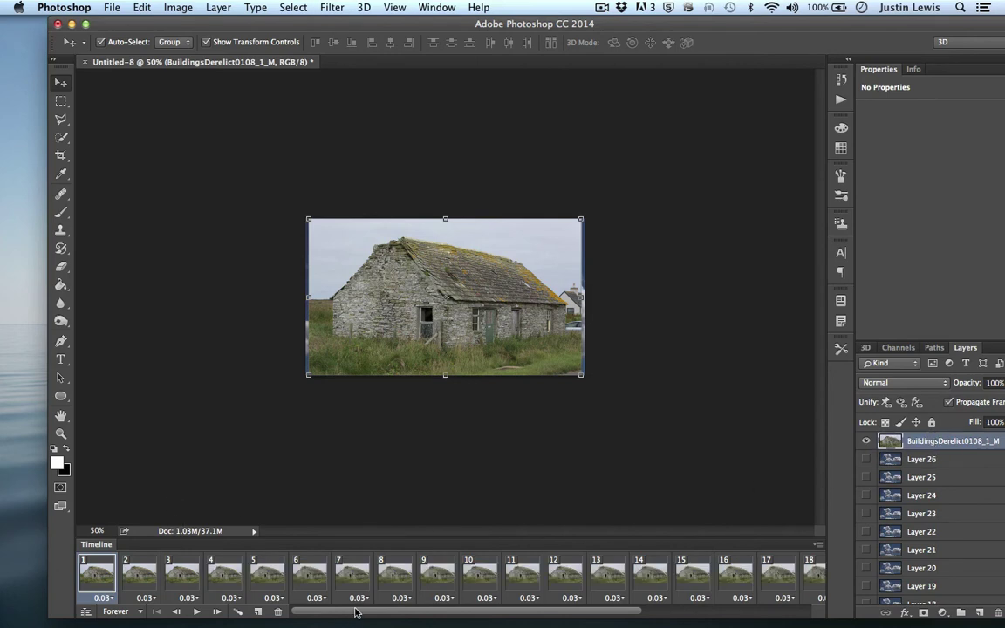
{"action": "left_click_drag", "start_coordinate": [357, 613], "coordinate": [530, 591]}
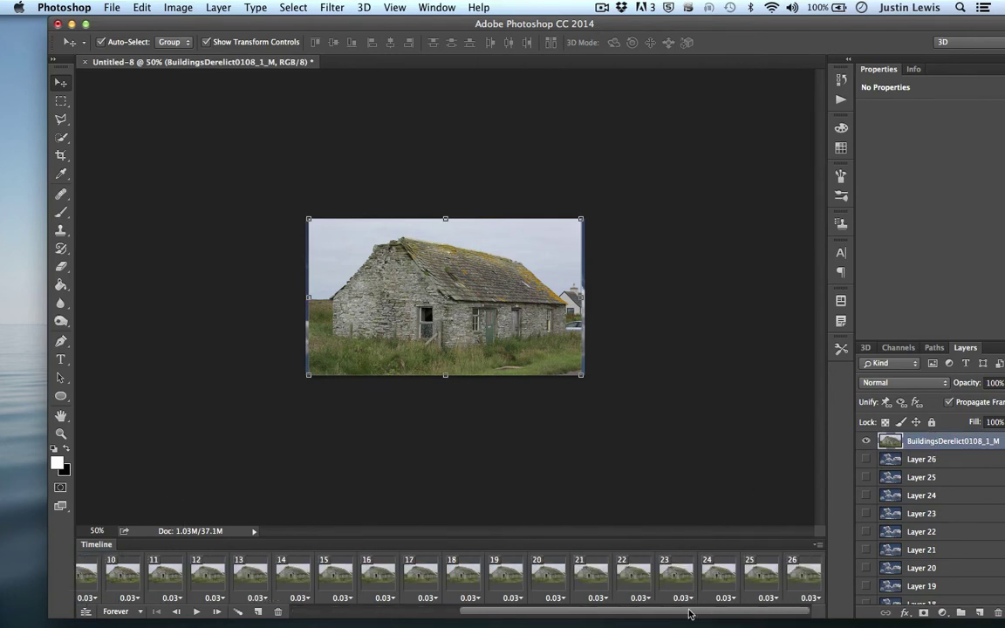
{"action": "scroll", "coordinate": [623, 571], "scroll_direction": "left", "scroll_amount": 10}
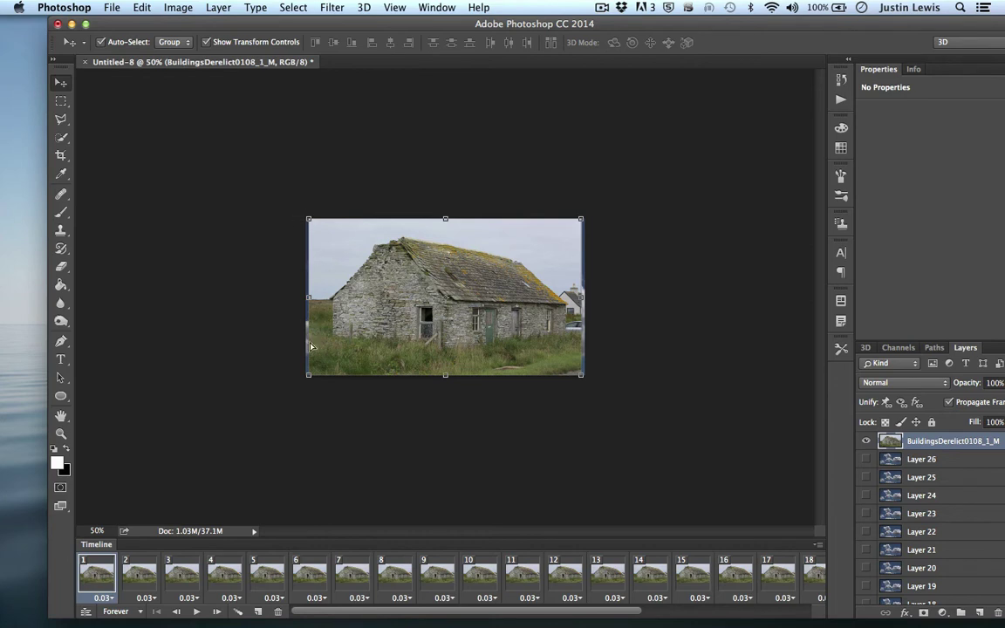
{"action": "left_click_drag", "start_coordinate": [310, 353], "coordinate": [312, 372]}
{"action": "key", "text": "super+z"}
- Select all 26 frames and position the building photo to nearly fill the canvas
{"action": "left_click_drag", "start_coordinate": [325, 616], "coordinate": [601, 614]}
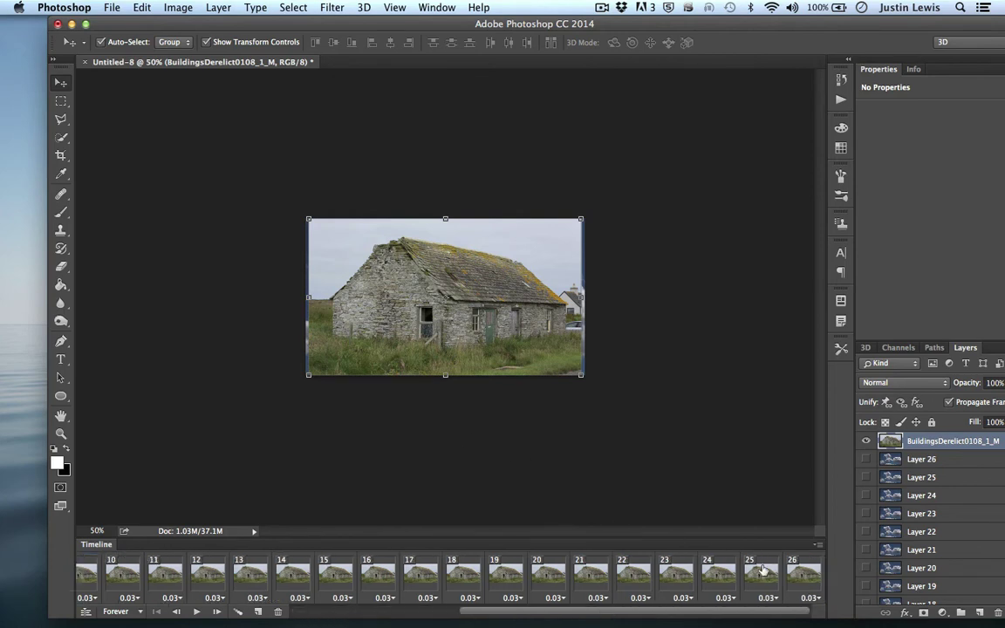
{"action": "left_click", "coordinate": [800, 584], "text": "shift"}
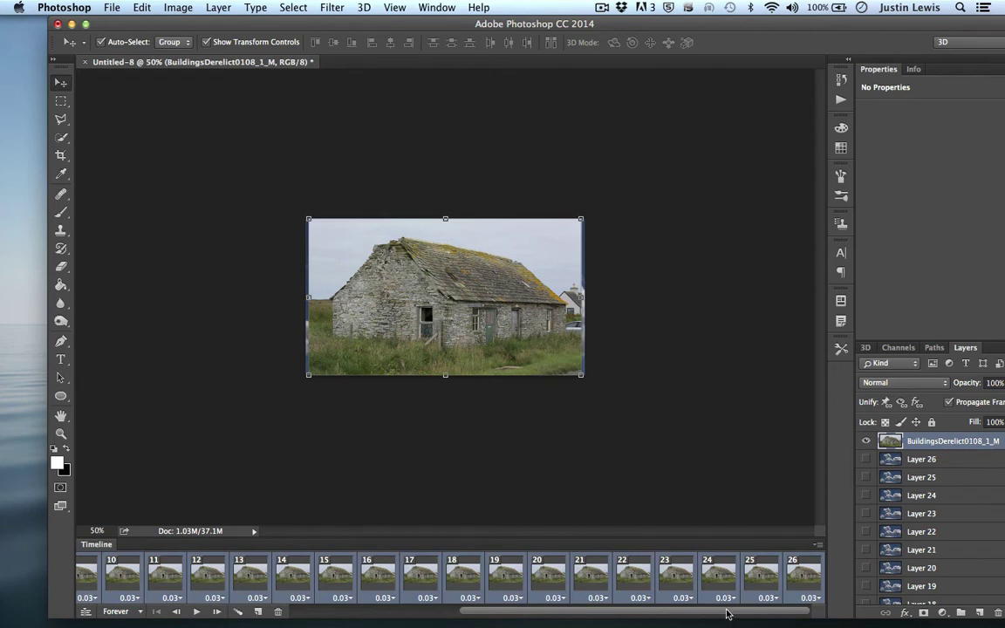
{"action": "left_click_drag", "start_coordinate": [725, 613], "coordinate": [502, 619]}
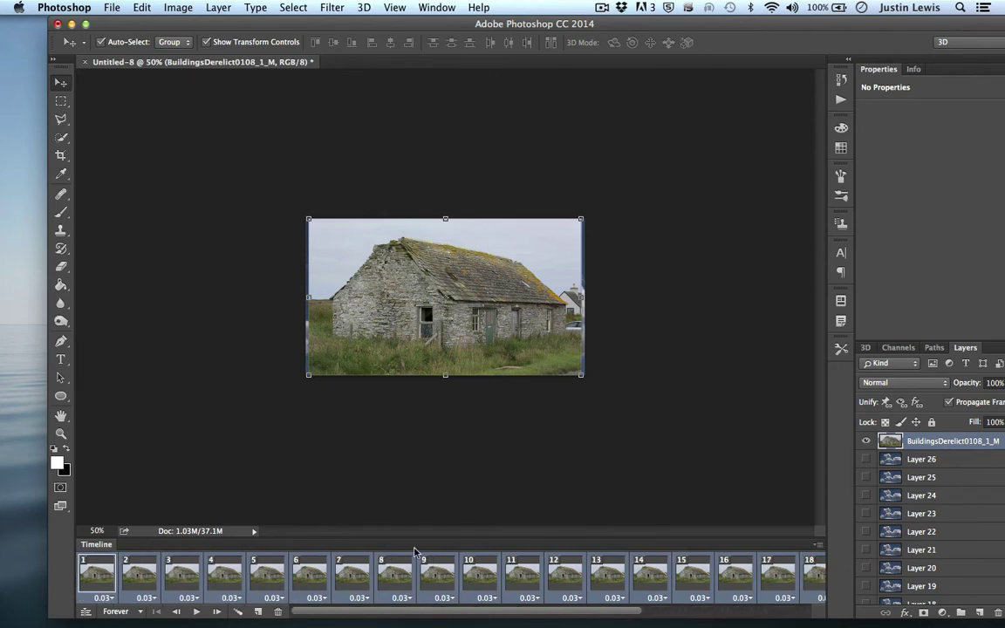
{"action": "left_click_drag", "start_coordinate": [491, 333], "coordinate": [328, 246]}
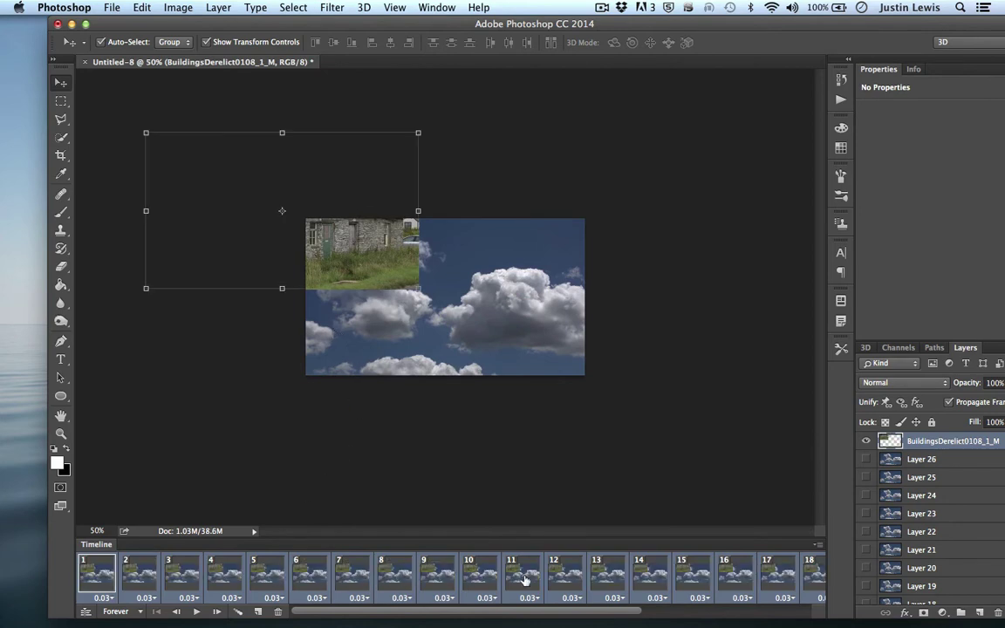
{"action": "left_click_drag", "start_coordinate": [370, 288], "coordinate": [496, 375]}
{"action": "left_click_drag", "start_coordinate": [478, 322], "coordinate": [399, 283]}
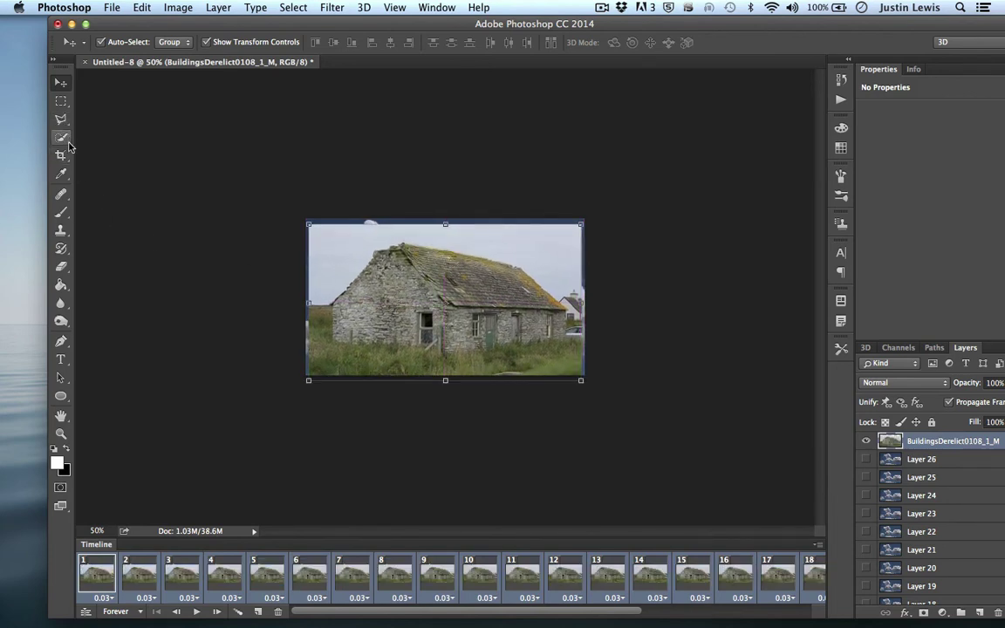
- Scale the building photo up to about 112.52% × 114.67% and commit the transform
{"action": "left_click_drag", "start_coordinate": [309, 226], "coordinate": [291, 210]}
{"action": "left_click_drag", "start_coordinate": [578, 381], "coordinate": [598, 390]}
{"action": "left_click_drag", "start_coordinate": [460, 312], "coordinate": [460, 321]}
{"action": "key", "text": "Return"}
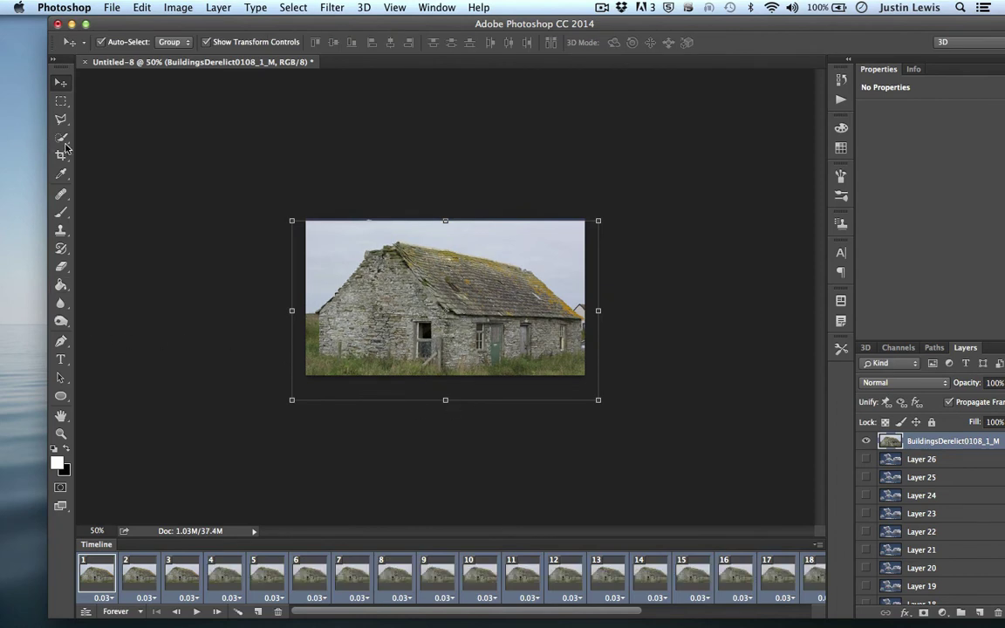
- Quick-select the grey sky, delete it, deselect, and preview the clouds behind the roof
{"action": "left_click", "coordinate": [61, 137]}
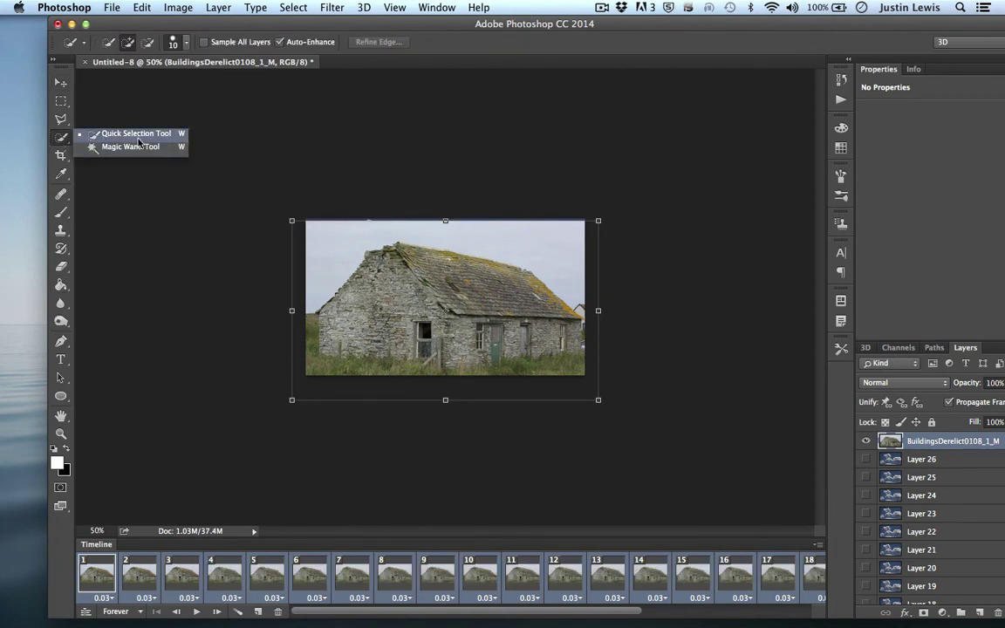
{"action": "left_click", "coordinate": [104, 135]}
{"action": "mouse_move", "coordinate": [336, 245]}
{"action": "left_mouse_down"}
{"action": "mouse_move", "coordinate": [436, 229]}
{"action": "mouse_move", "coordinate": [515, 262]}
{"action": "mouse_move", "coordinate": [575, 305]}
{"action": "left_mouse_up"}
{"action": "key", "text": "Delete"}
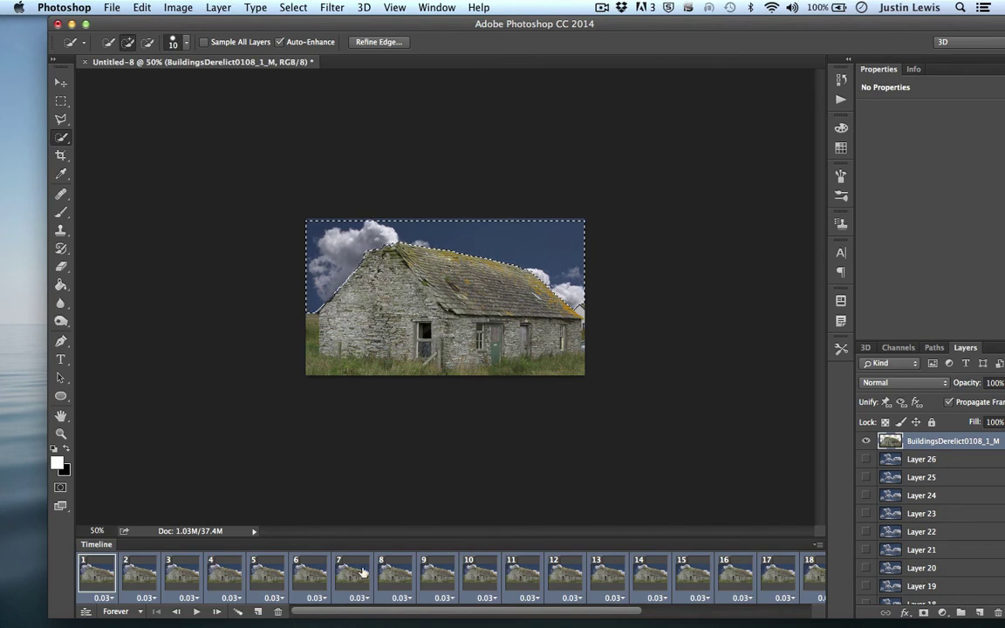
{"action": "key", "text": "super+d"}
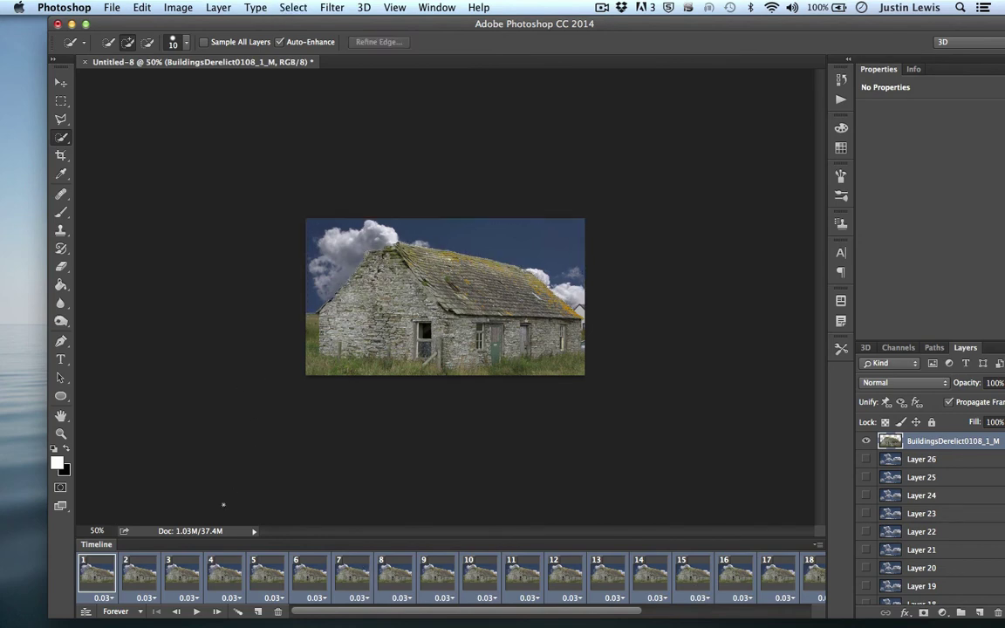
{"action": "left_click", "coordinate": [196, 612]}
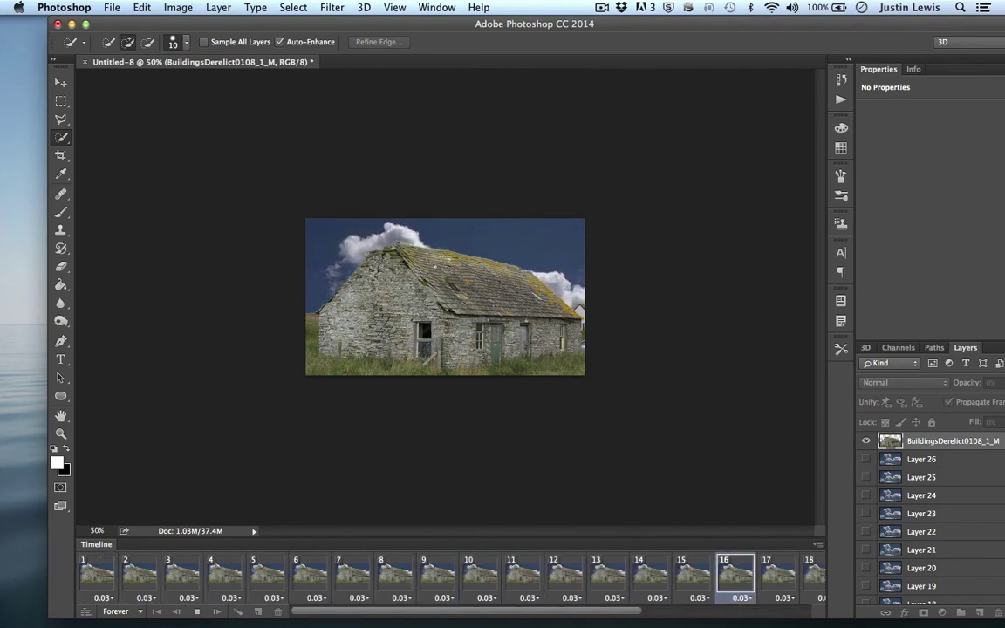
{"action": "key", "text": "space"}
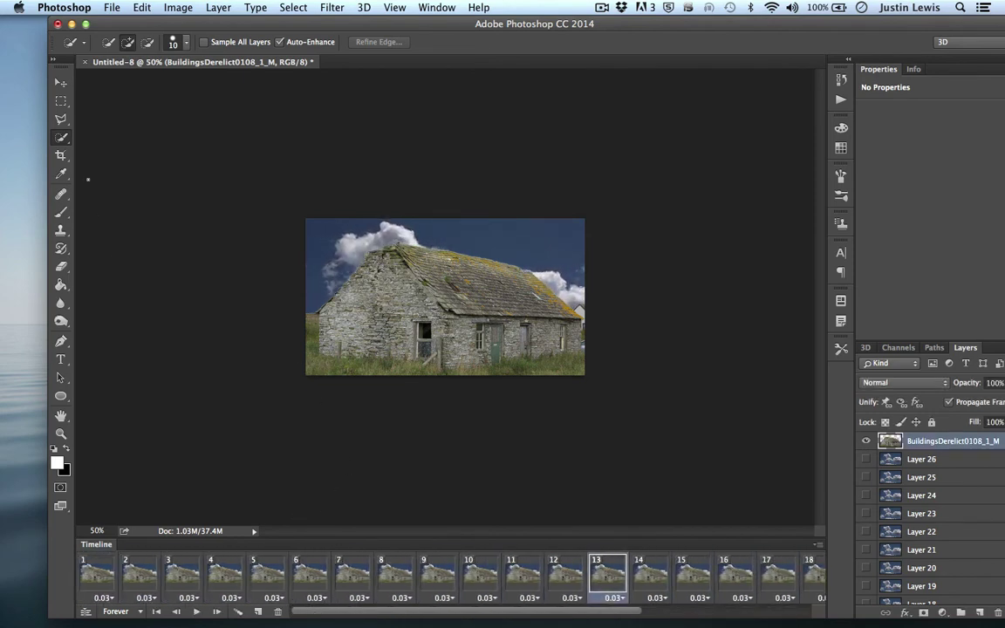
- Add a Hue/Saturation adjustment layer with saturation at -100
{"action": "left_click", "coordinate": [215, 8]}
{"action": "mouse_move", "coordinate": [209, 145]}
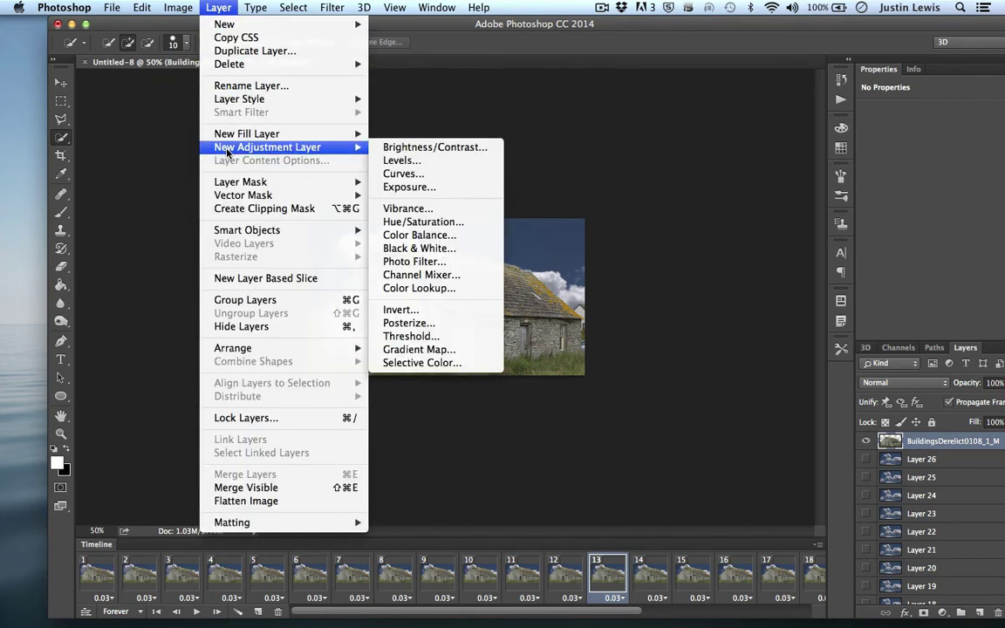
{"action": "left_click", "coordinate": [421, 222]}
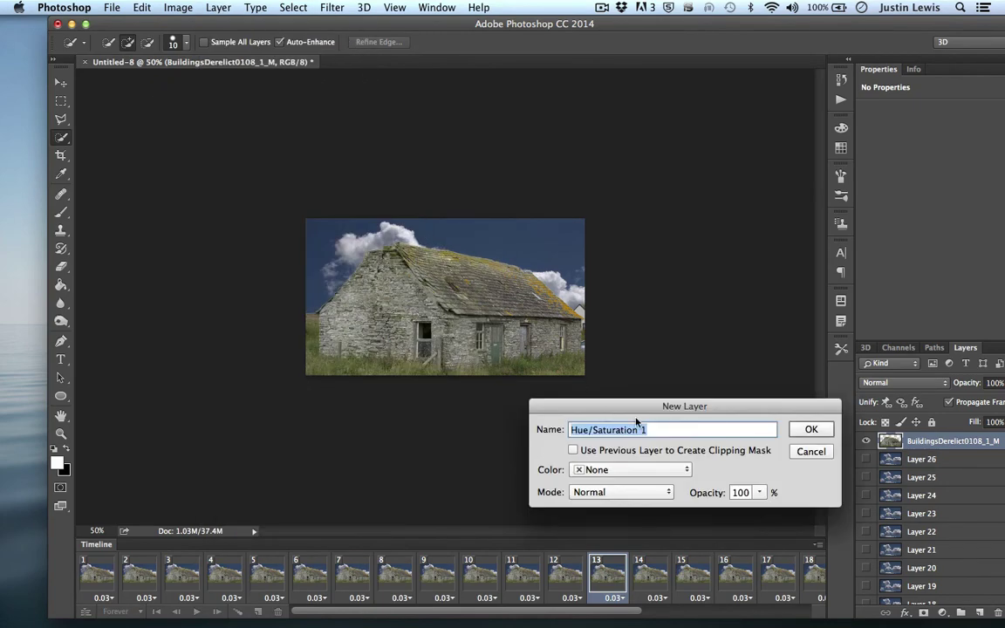
{"action": "left_click", "coordinate": [807, 430]}
{"action": "left_click_drag", "start_coordinate": [933, 191], "coordinate": [867, 193]}
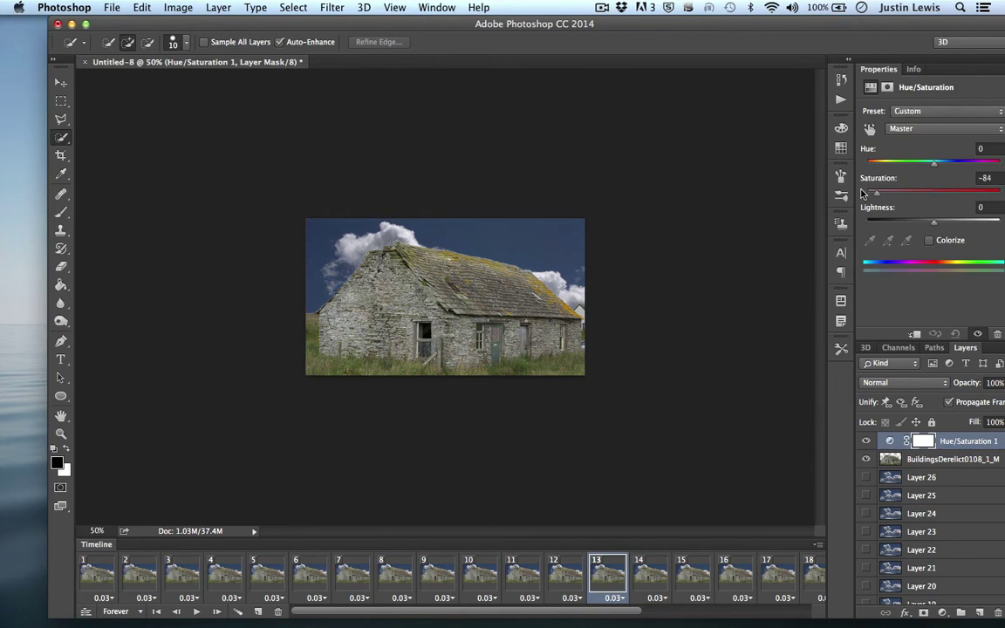
- Add a Curves adjustment layer with an S-curve to boost contrast
{"action": "left_click", "coordinate": [177, 7]}
{"action": "mouse_move", "coordinate": [218, 8]}
{"action": "mouse_move", "coordinate": [344, 147]}
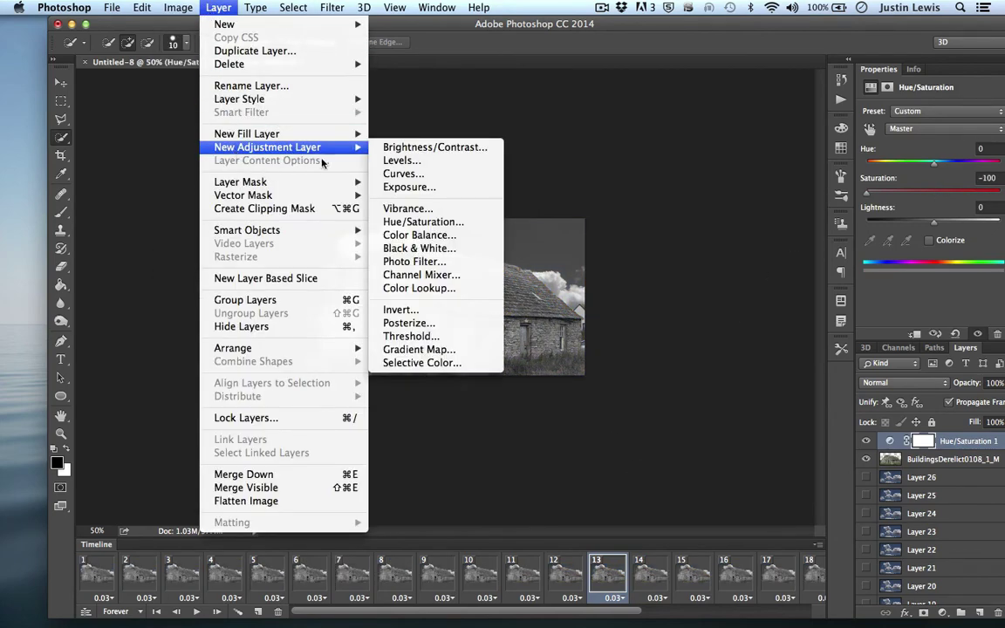
{"action": "left_click", "coordinate": [403, 174]}
{"action": "left_click", "coordinate": [815, 424]}
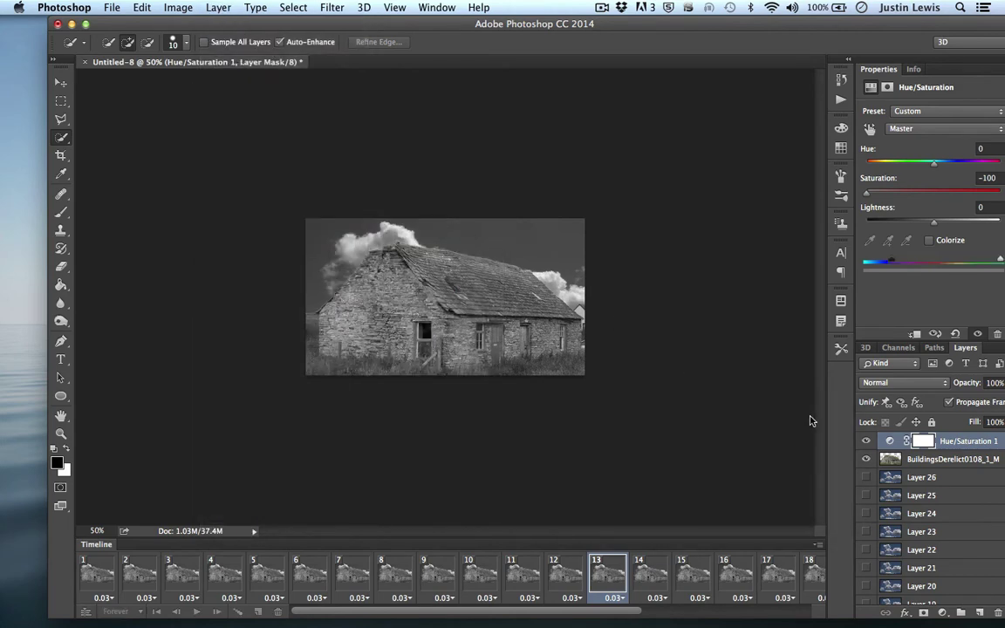
{"action": "left_click_drag", "start_coordinate": [975, 168], "coordinate": [975, 160]}
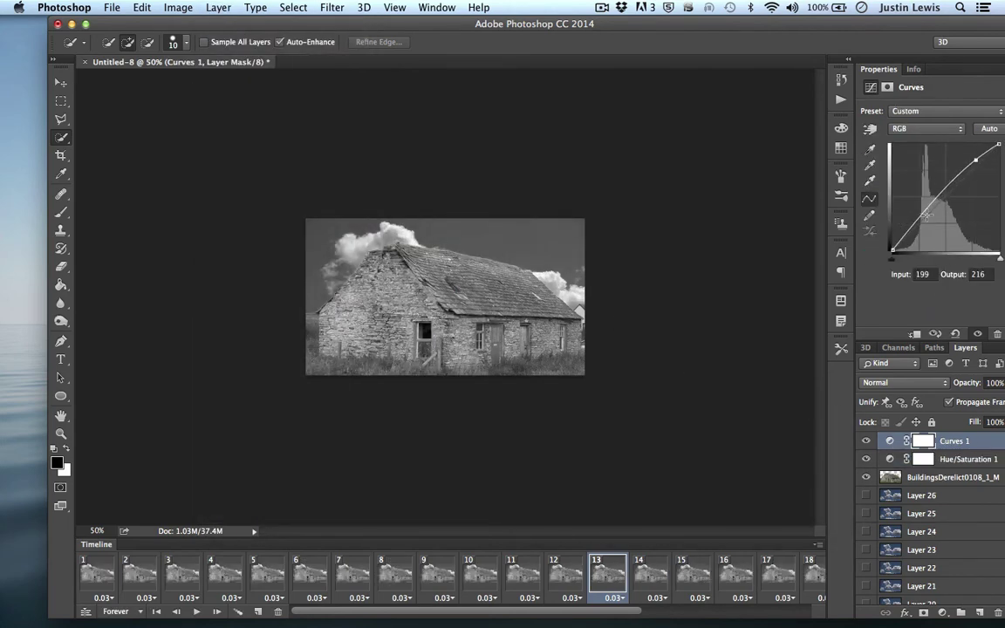
{"action": "left_click_drag", "start_coordinate": [933, 207], "coordinate": [938, 215]}
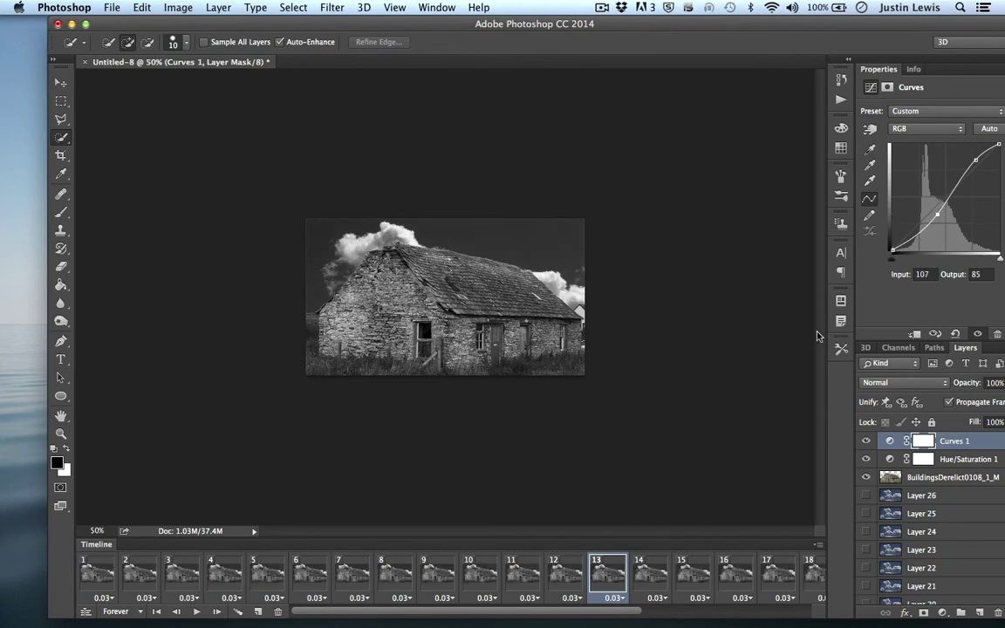
- Save for Web as a 32-colour, forever-looping GIF named video-gif.gif
{"action": "left_click", "coordinate": [111, 8]}
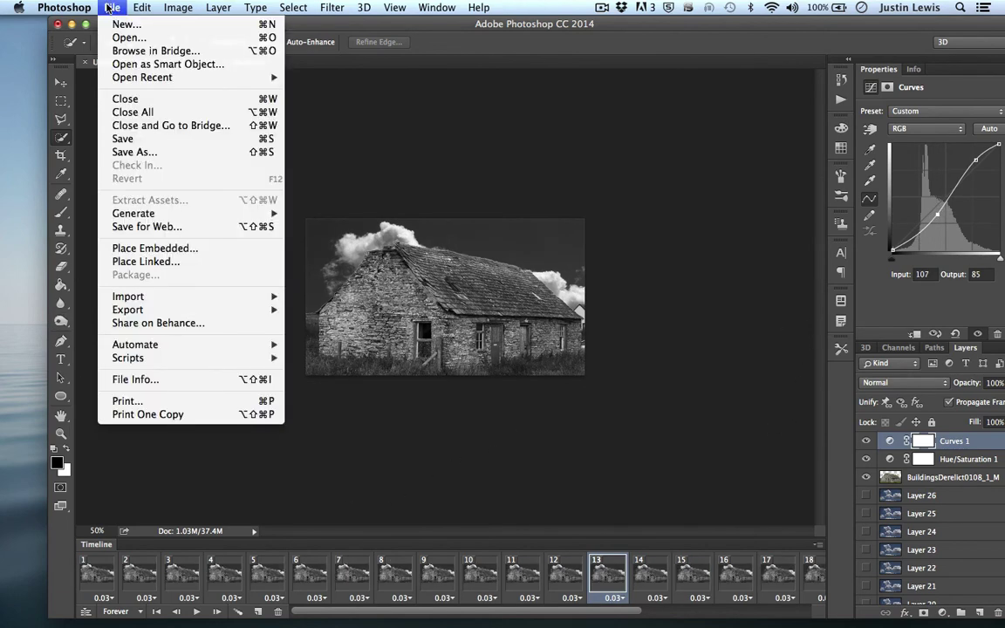
{"action": "left_click", "coordinate": [132, 228]}
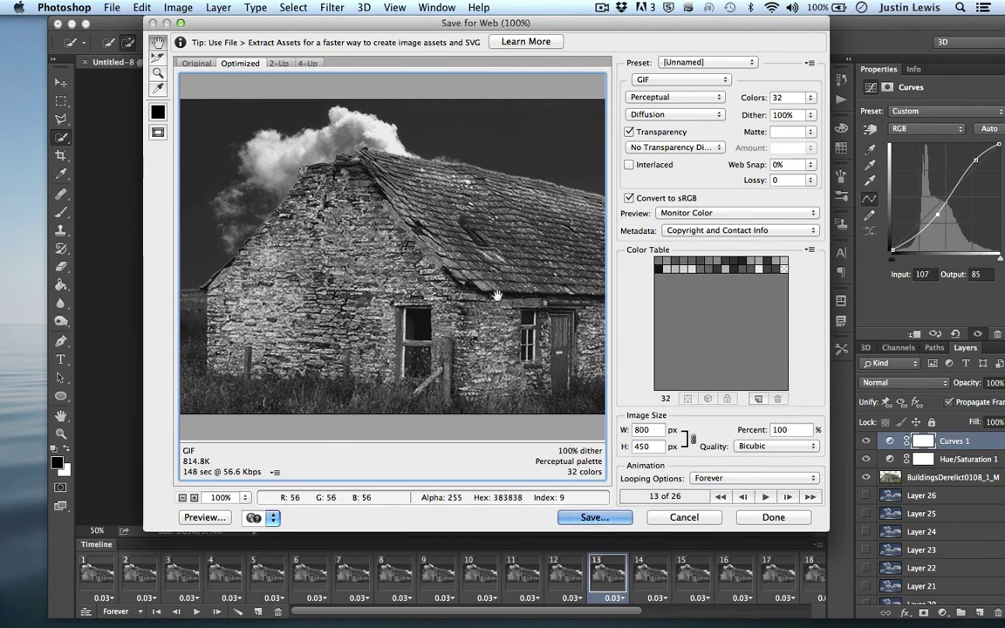
{"action": "left_click", "coordinate": [776, 97]}
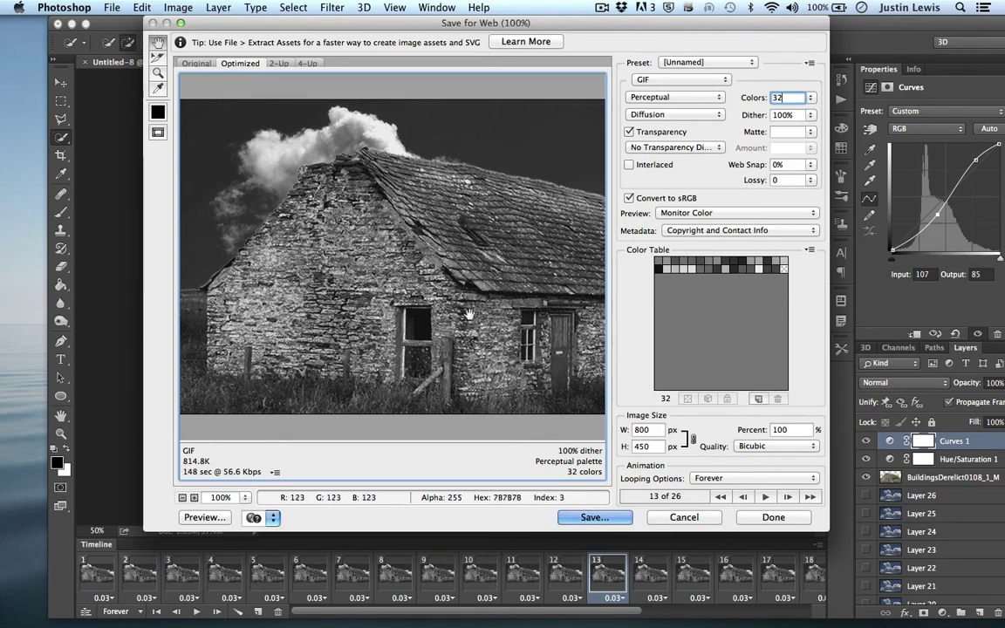
{"action": "left_click", "coordinate": [585, 519]}
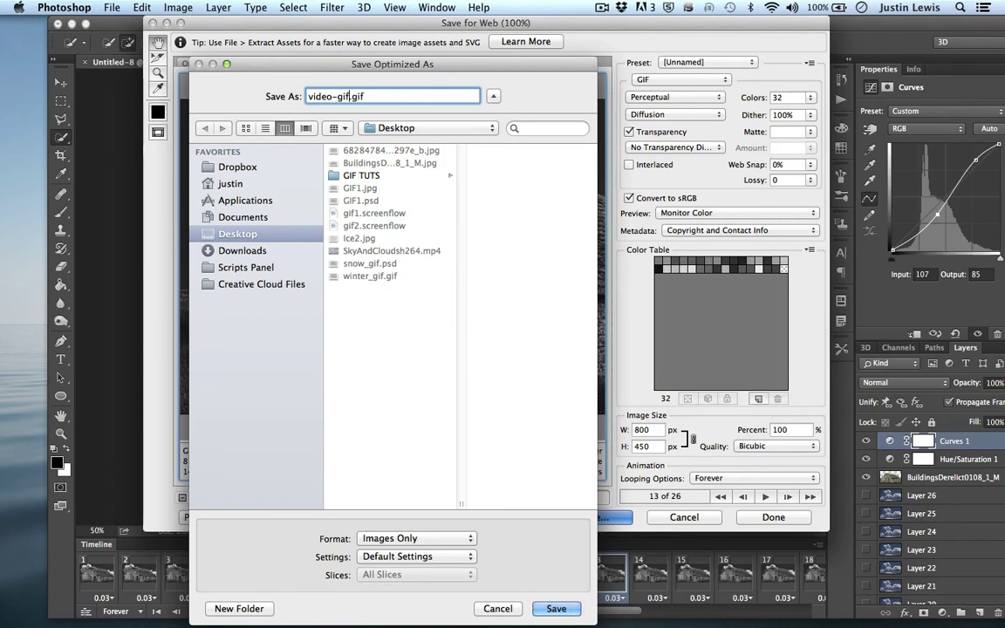
{"action": "key", "text": "Return"}
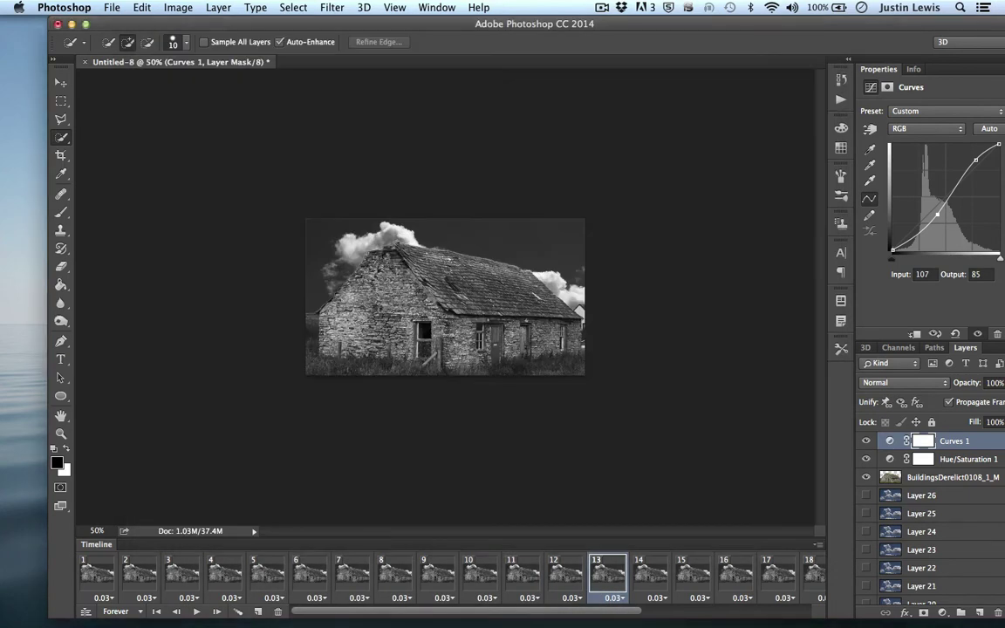
- Minimize Photoshop and drag video-gif.gif from the desktop onto Google Chrome in the Dock
{"action": "left_click", "coordinate": [71, 25]}
{"action": "left_click", "coordinate": [895, 145]}
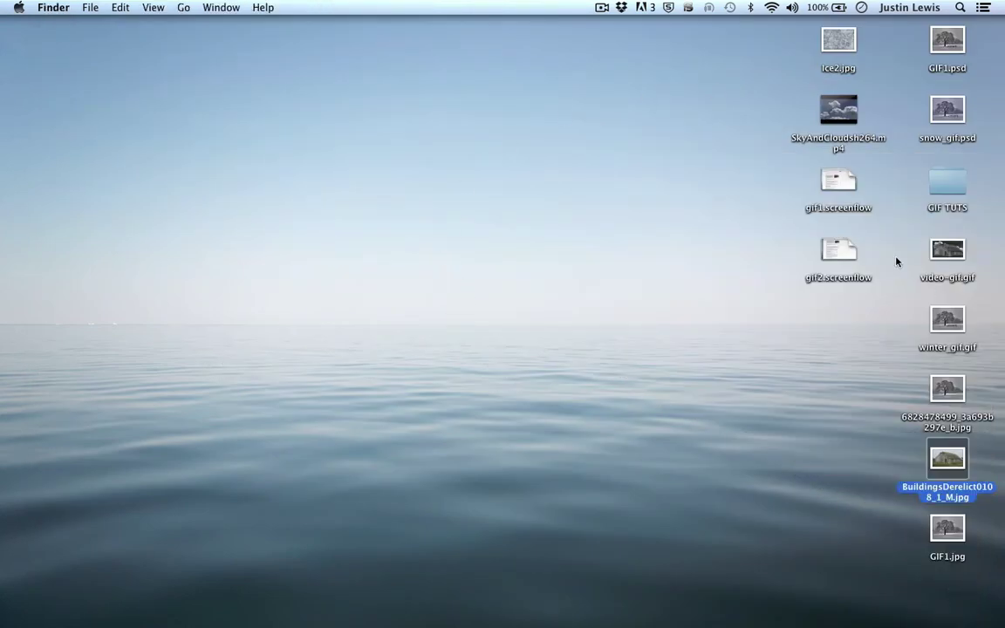
{"action": "left_click_drag", "start_coordinate": [949, 269], "coordinate": [233, 437]}
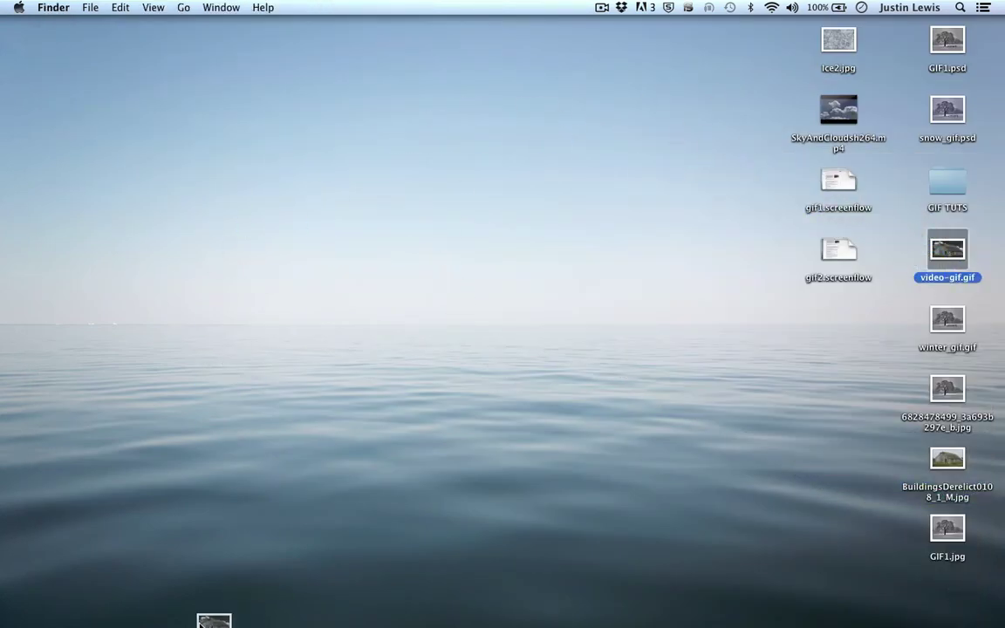
{"action": "left_click_drag", "start_coordinate": [202, 621], "coordinate": [93, 619]}
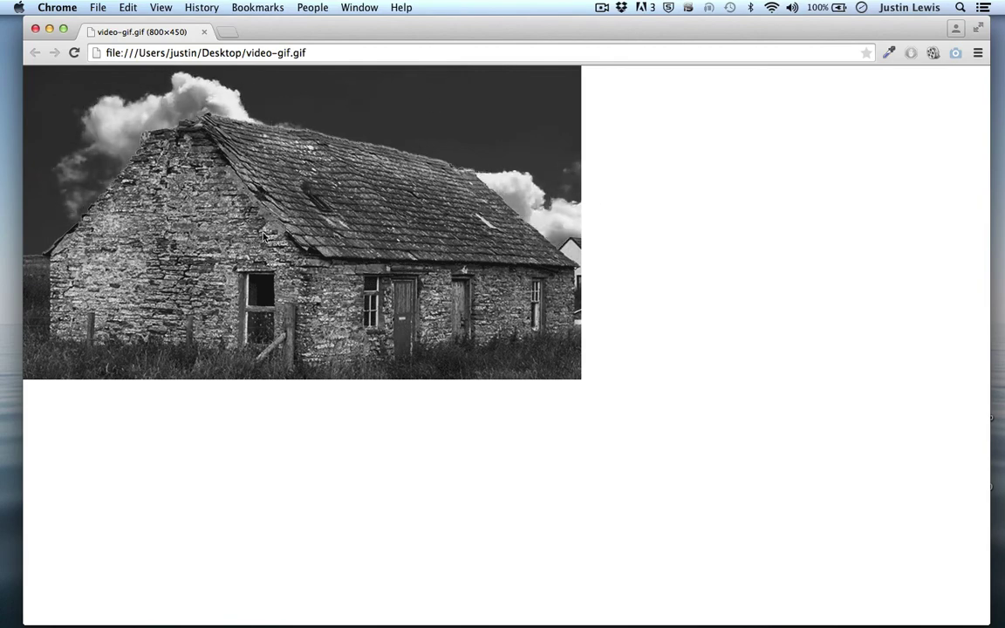
{"action": "left_click_drag", "start_coordinate": [242, 152], "coordinate": [327, 41]}
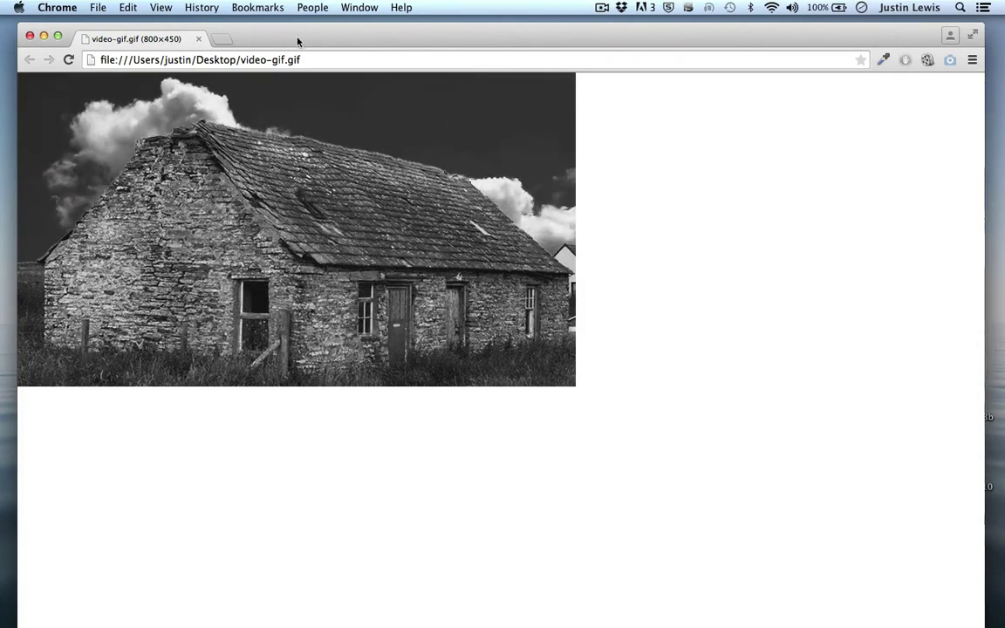
{"action": "mouse_move", "coordinate": [299, 38]}
{"action": "left_mouse_down"}
{"action": "mouse_move", "coordinate": [284, 152]}
{"action": "mouse_move", "coordinate": [321, 28]}
{"action": "mouse_move", "coordinate": [292, 32]}
{"action": "left_mouse_up"}
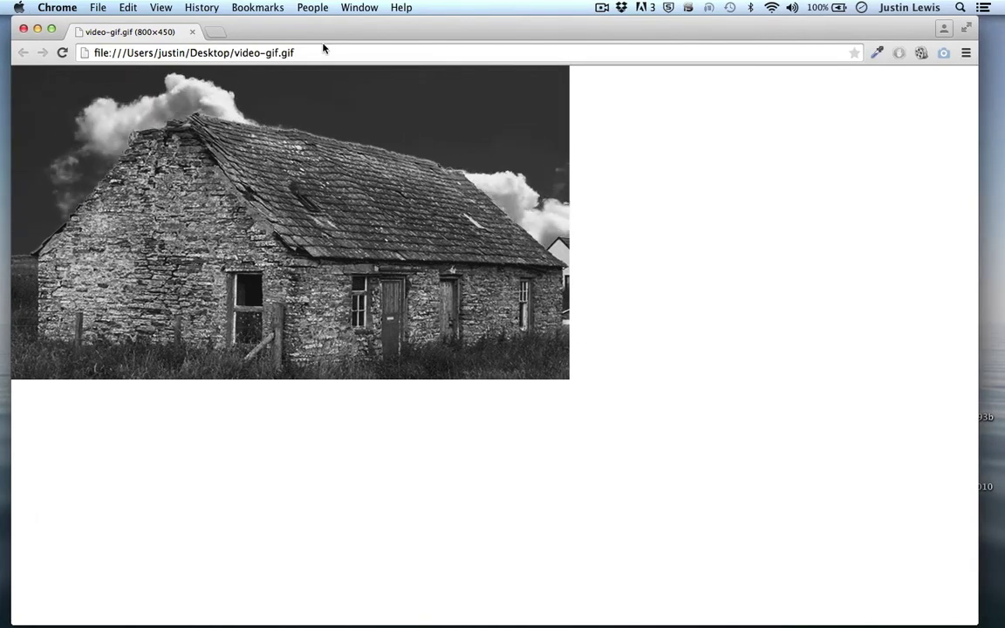